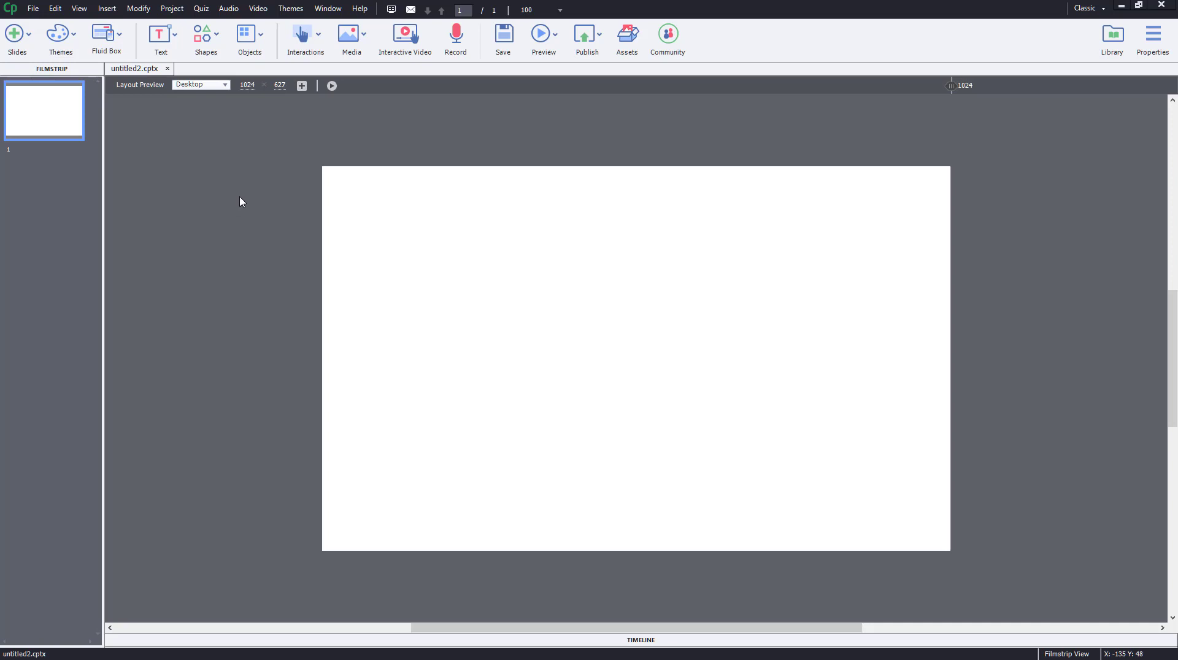
Draw a 272x238 grey rectangle smart shape near the centre of the slide
{"action": "left_click", "coordinate": [224, 47]}
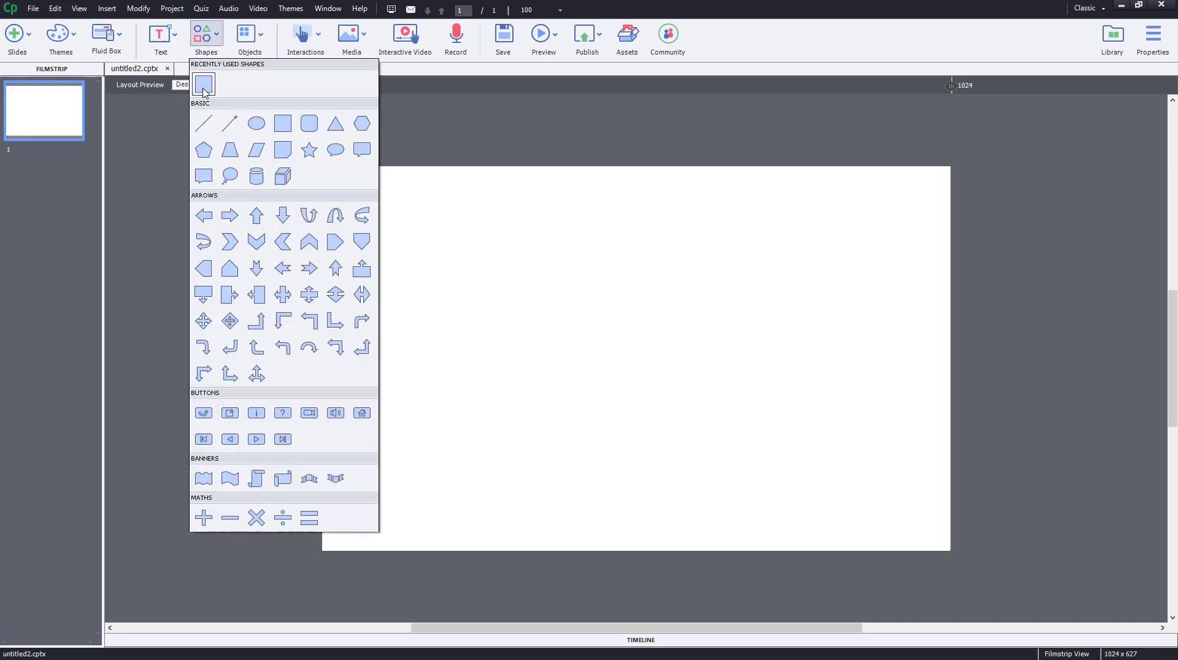
{"action": "left_click", "coordinate": [204, 85]}
{"action": "left_click_drag", "start_coordinate": [539, 286], "coordinate": [688, 429]}
{"action": "left_click_drag", "start_coordinate": [613, 353], "coordinate": [624, 338]}
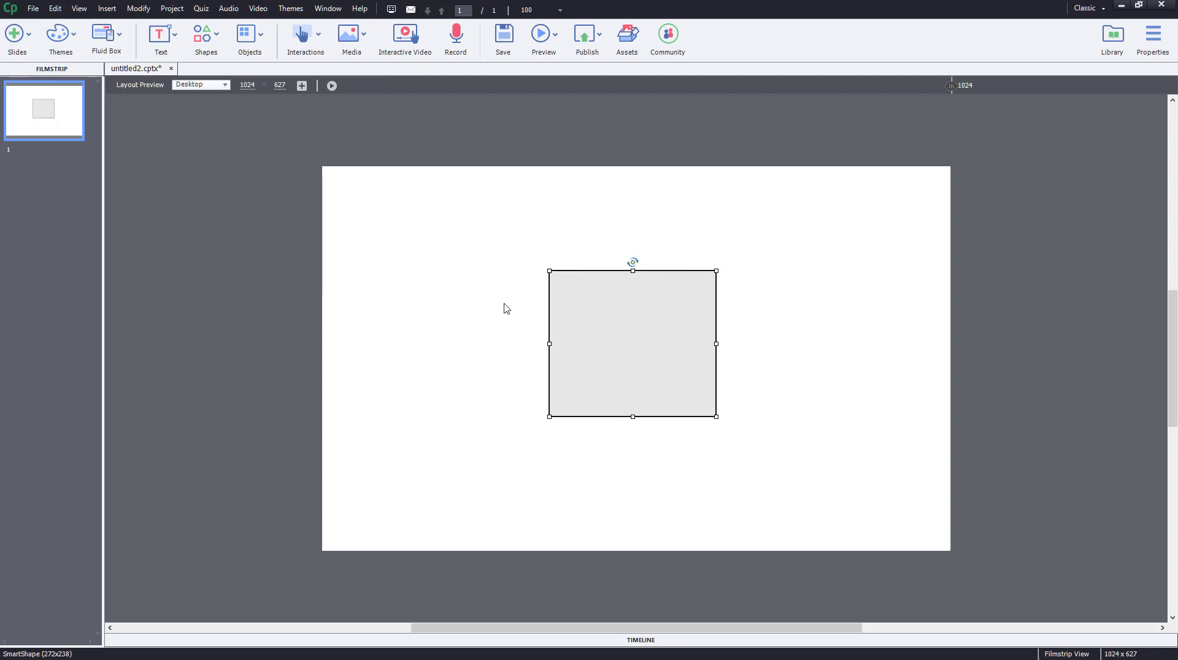
Insert the TutorTube.png image onto the slide
{"action": "left_click", "coordinate": [216, 37]}
{"action": "left_click", "coordinate": [351, 36]}
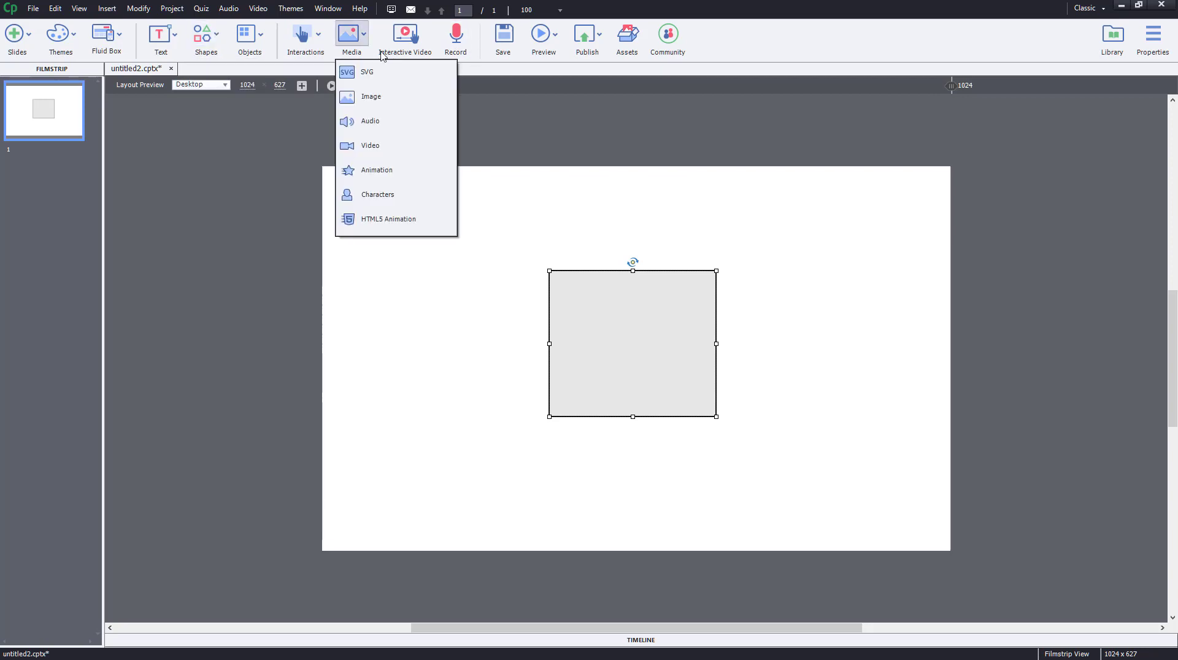
{"action": "left_click", "coordinate": [369, 97]}
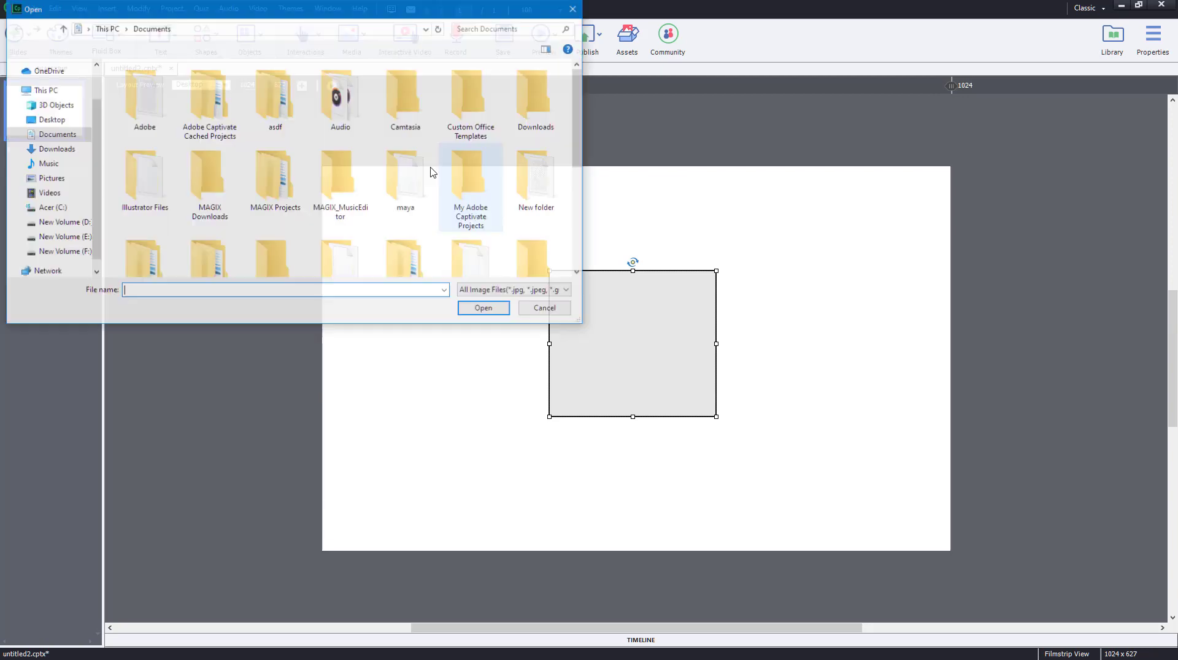
{"action": "scroll", "coordinate": [384, 229], "scroll_direction": "down", "scroll_amount": 5}
{"action": "left_click", "coordinate": [210, 239]}
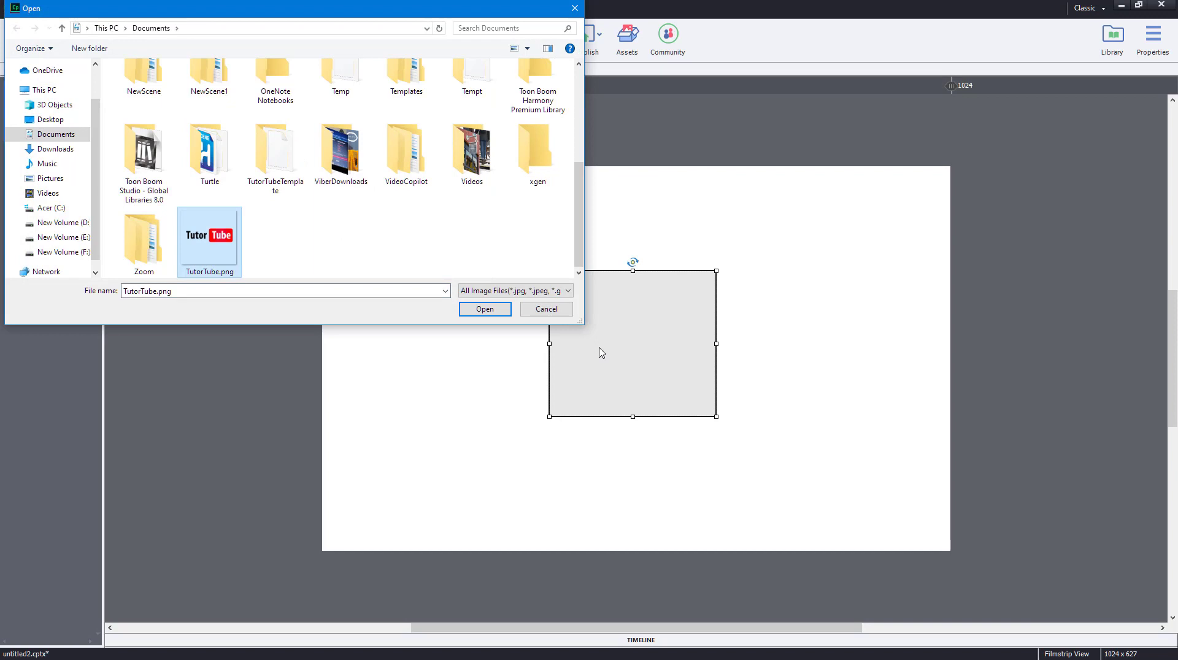
{"action": "left_click", "coordinate": [485, 309]}
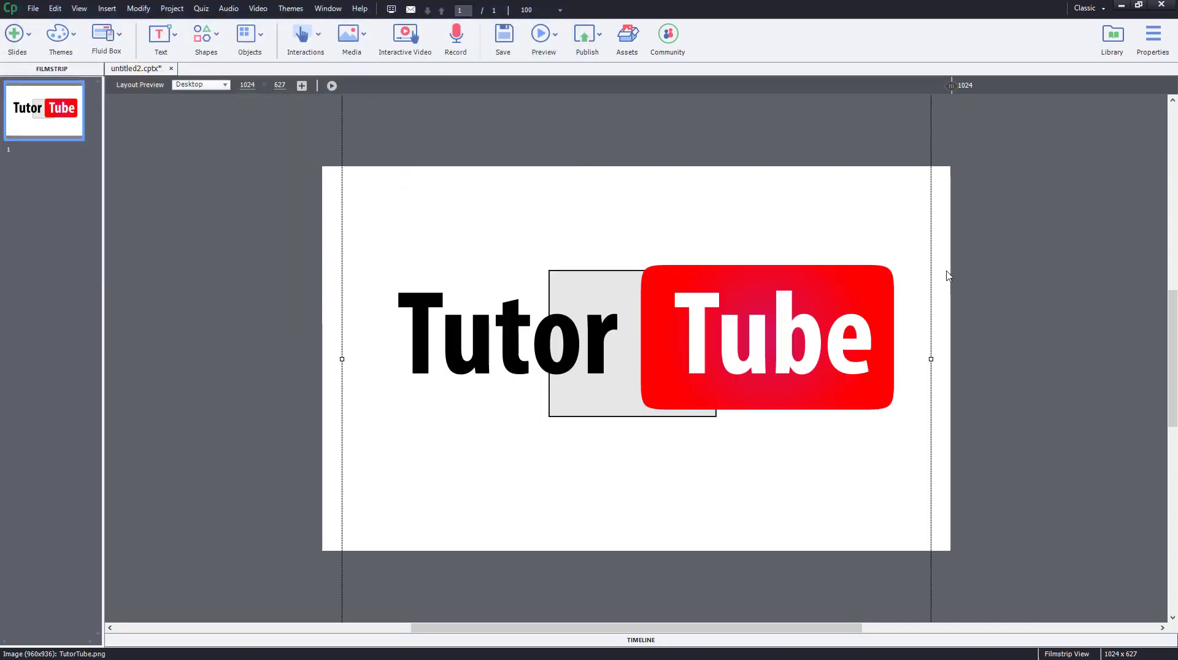
Shrink the logo to 287x312 and place it over the grey rectangle
{"action": "left_click_drag", "start_coordinate": [817, 330], "coordinate": [825, 383]}
{"action": "left_click", "coordinate": [972, 371]}
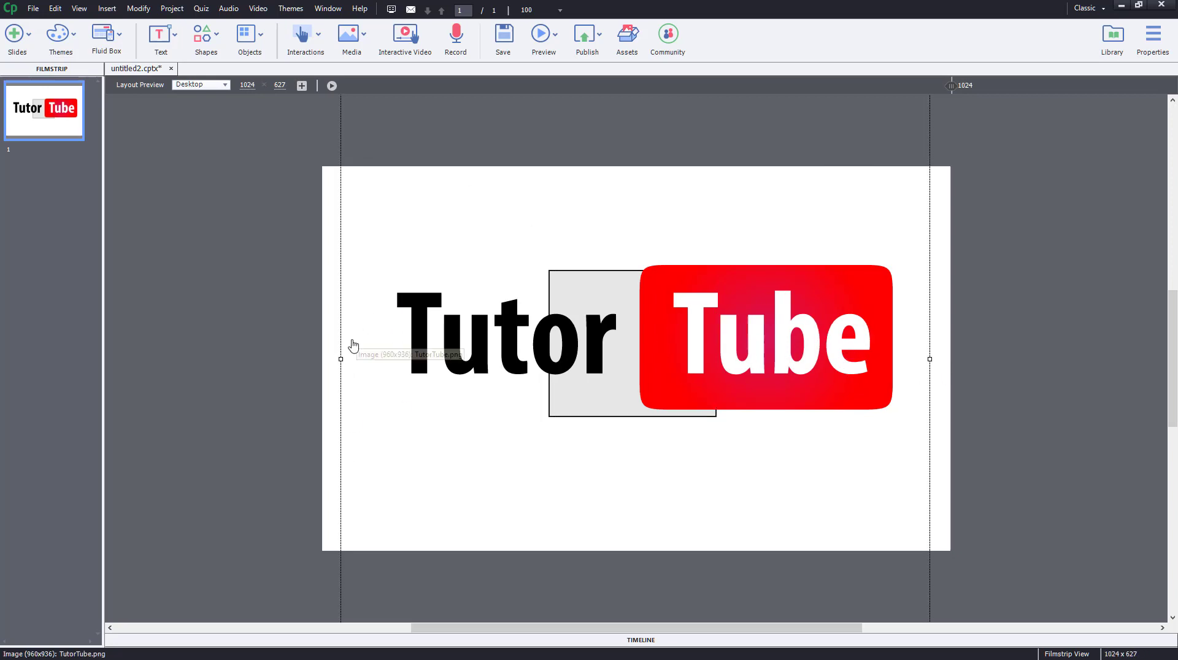
{"action": "left_click_drag", "start_coordinate": [350, 343], "coordinate": [584, 413]}
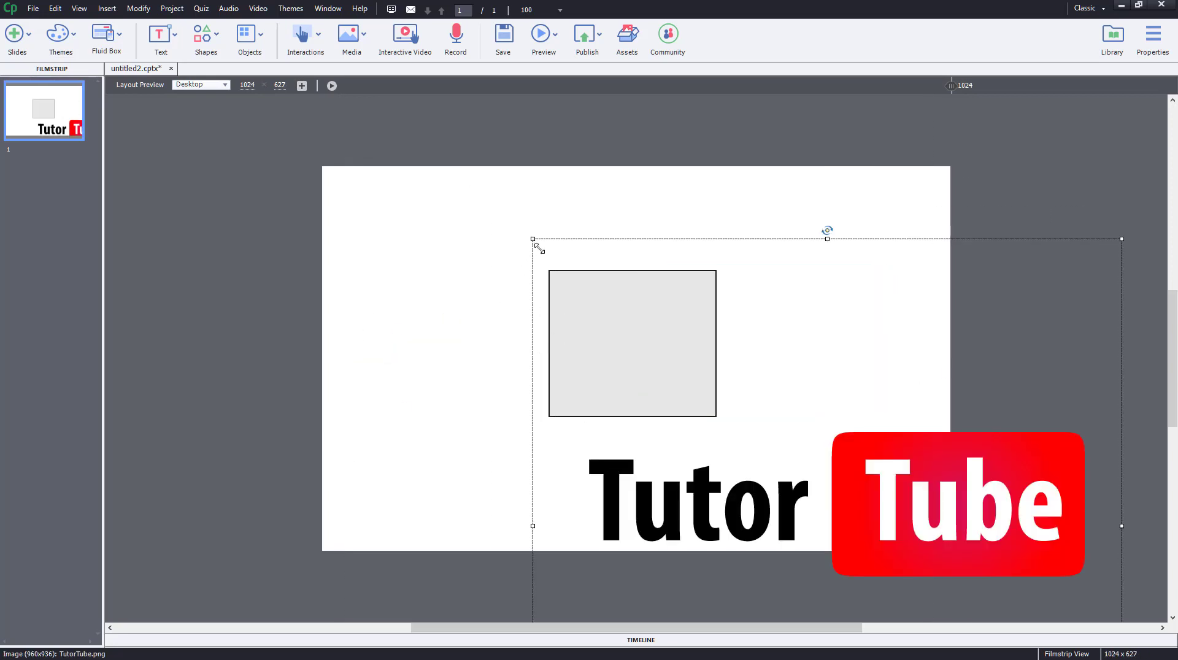
{"action": "left_click_drag", "start_coordinate": [532, 239], "coordinate": [858, 527]}
{"action": "left_click_drag", "start_coordinate": [975, 595], "coordinate": [635, 251]}
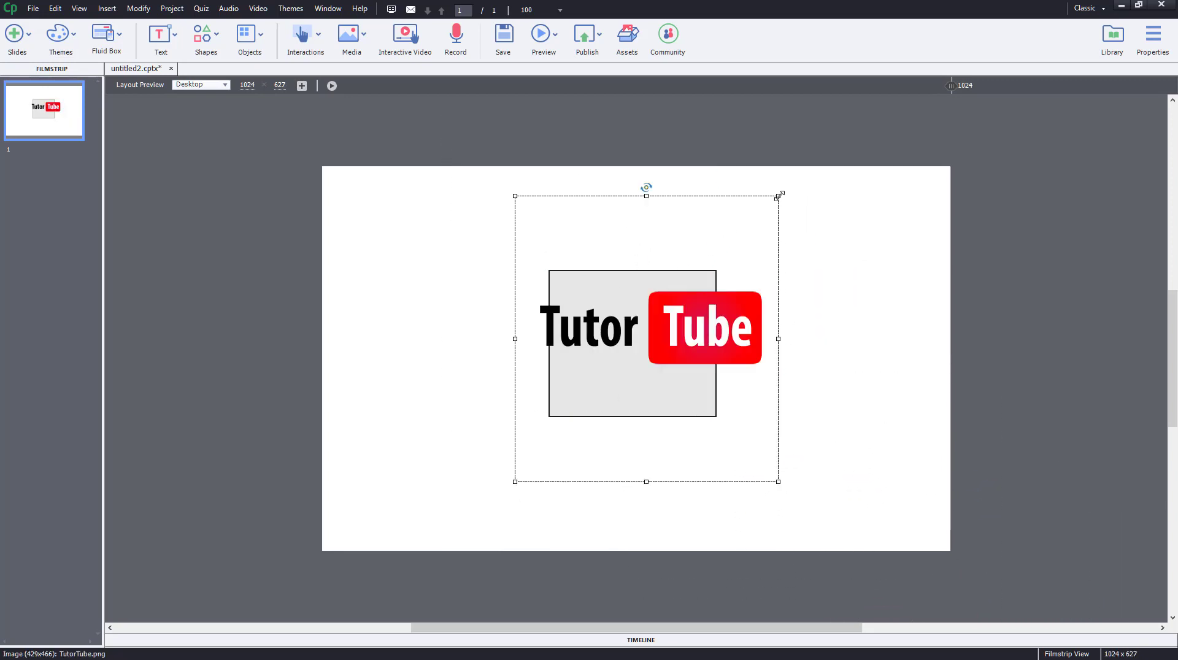
{"action": "left_click_drag", "start_coordinate": [778, 196], "coordinate": [690, 291]}
{"action": "left_click_drag", "start_coordinate": [653, 367], "coordinate": [685, 327]}
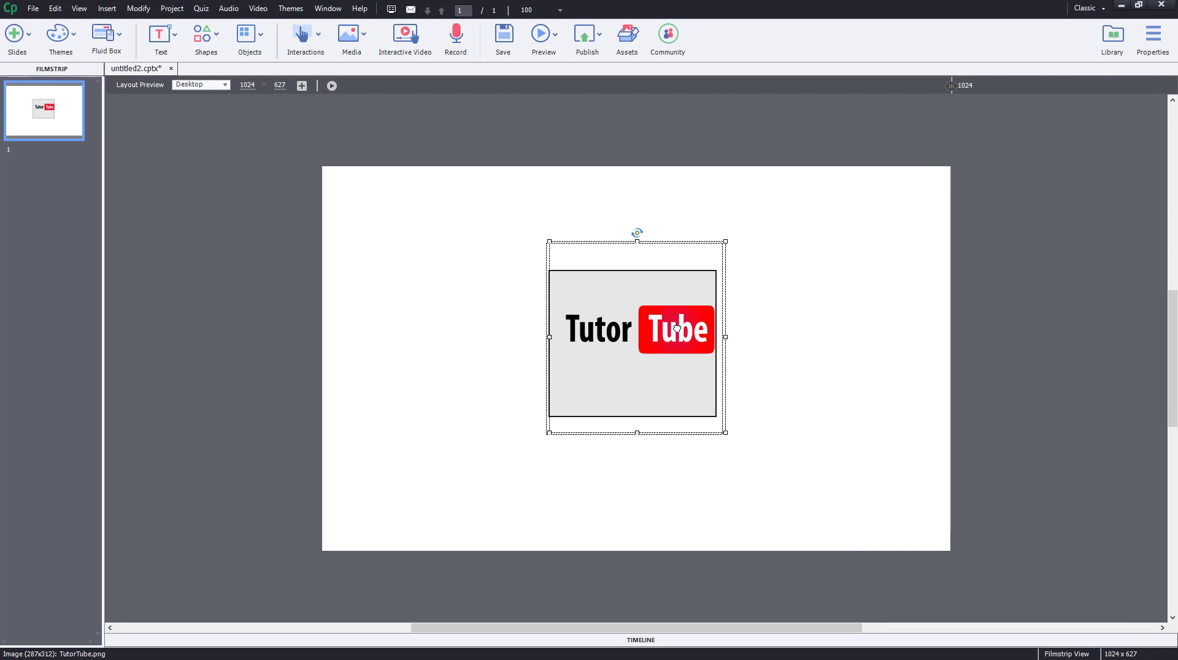
Add a text caption reading 'Lessons at your Convenience'
{"action": "left_click", "coordinate": [145, 72]}
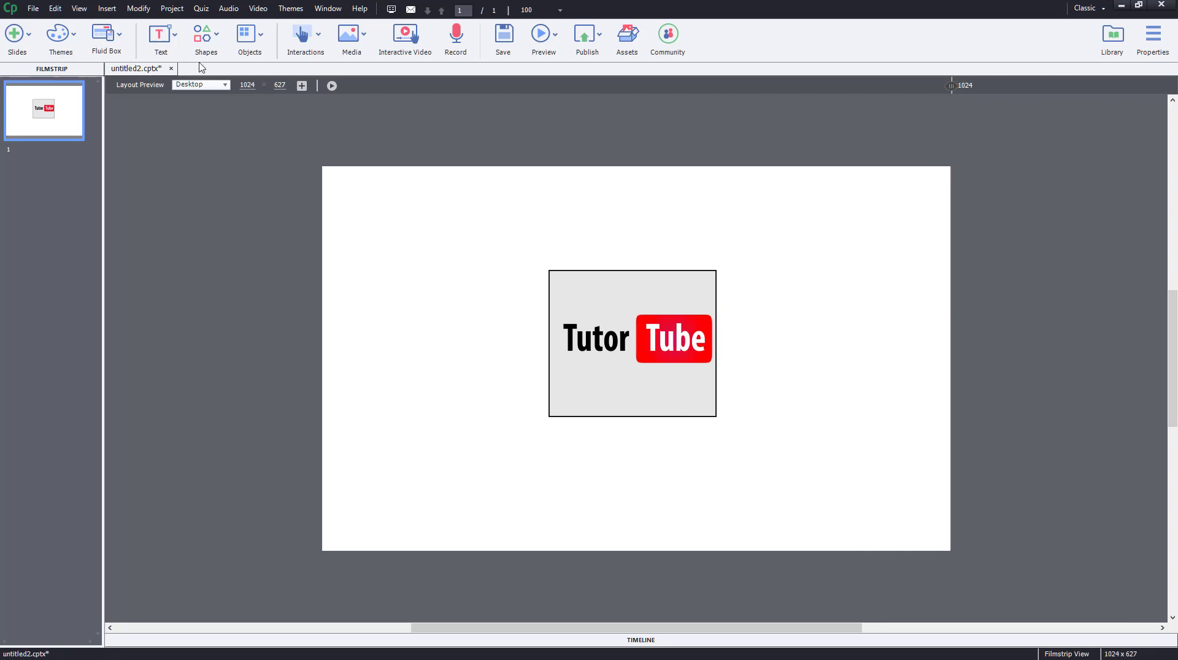
{"action": "left_click", "coordinate": [178, 48]}
{"action": "left_click", "coordinate": [190, 72]}
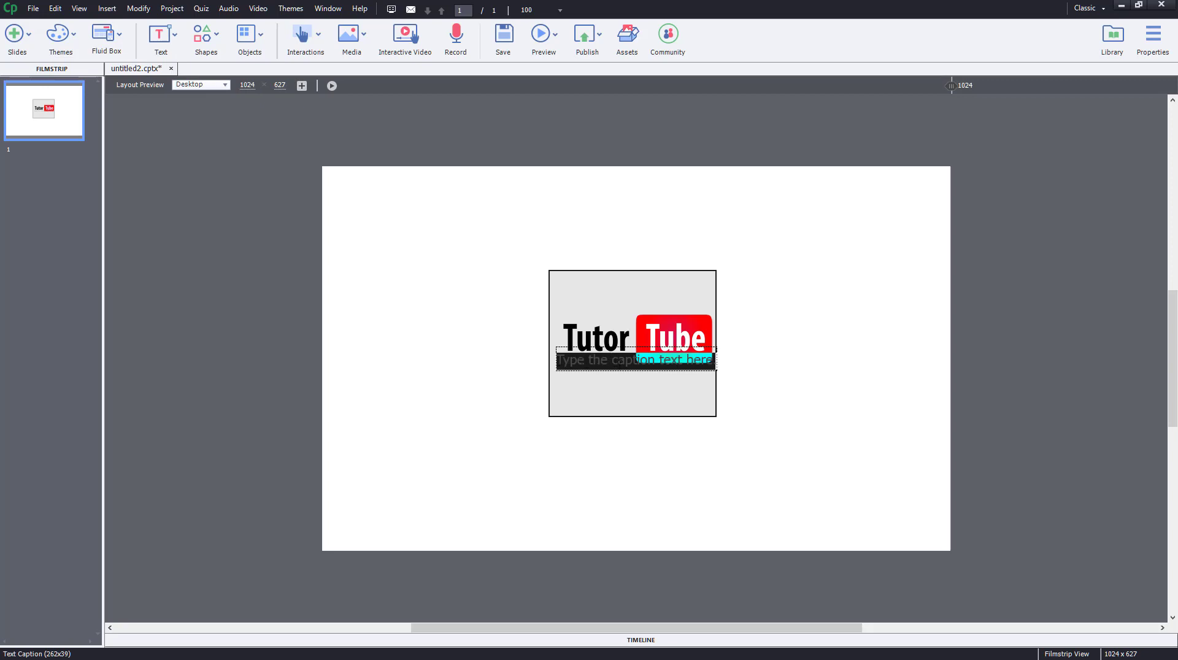
{"action": "key", "text": "BackSpace"}
{"action": "type", "text": "Lessons at"}
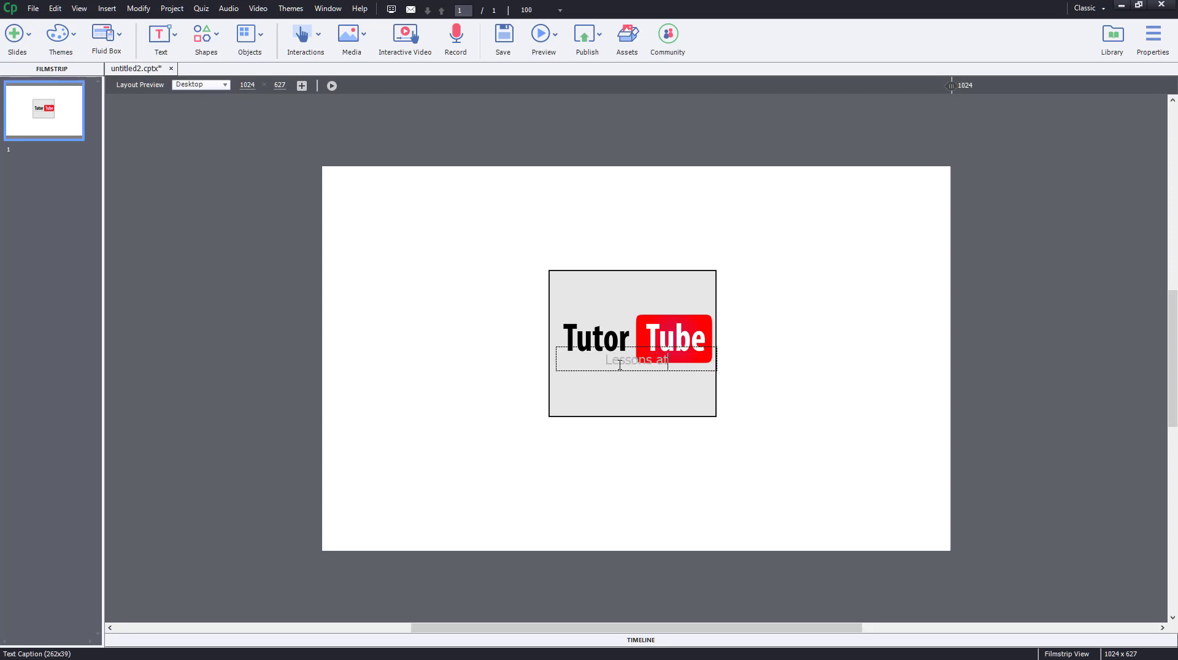
{"action": "type", "text": " your Convenience"}
{"action": "key", "text": "ctrl+a"}
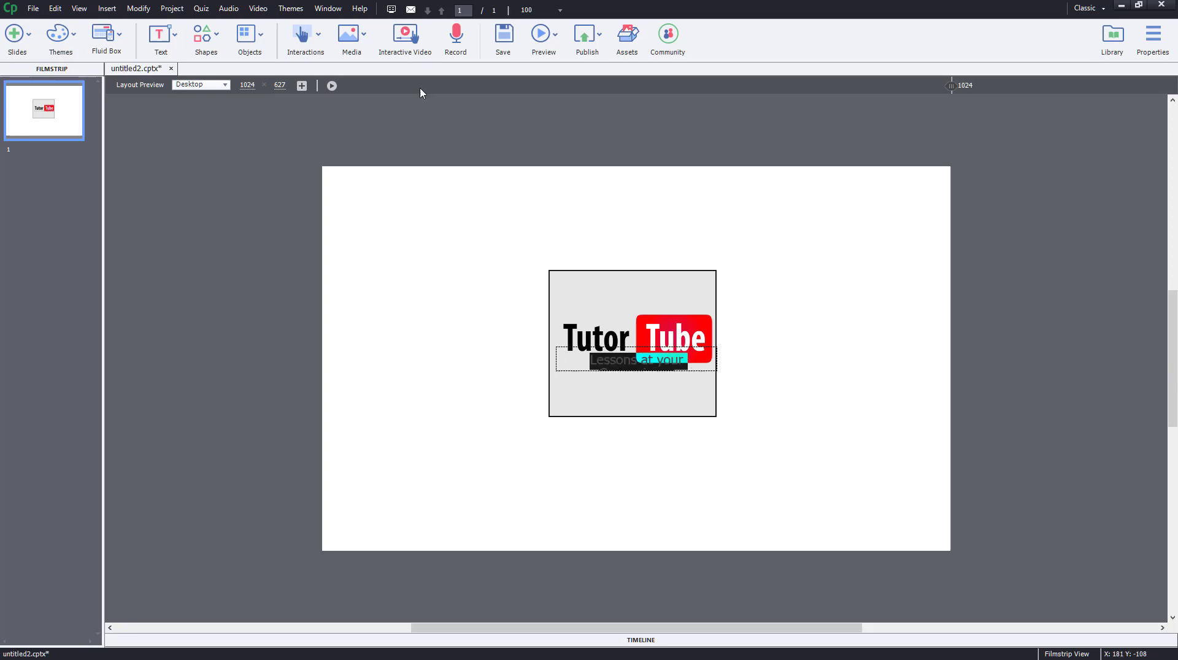
{"action": "left_click", "coordinate": [831, 302]}
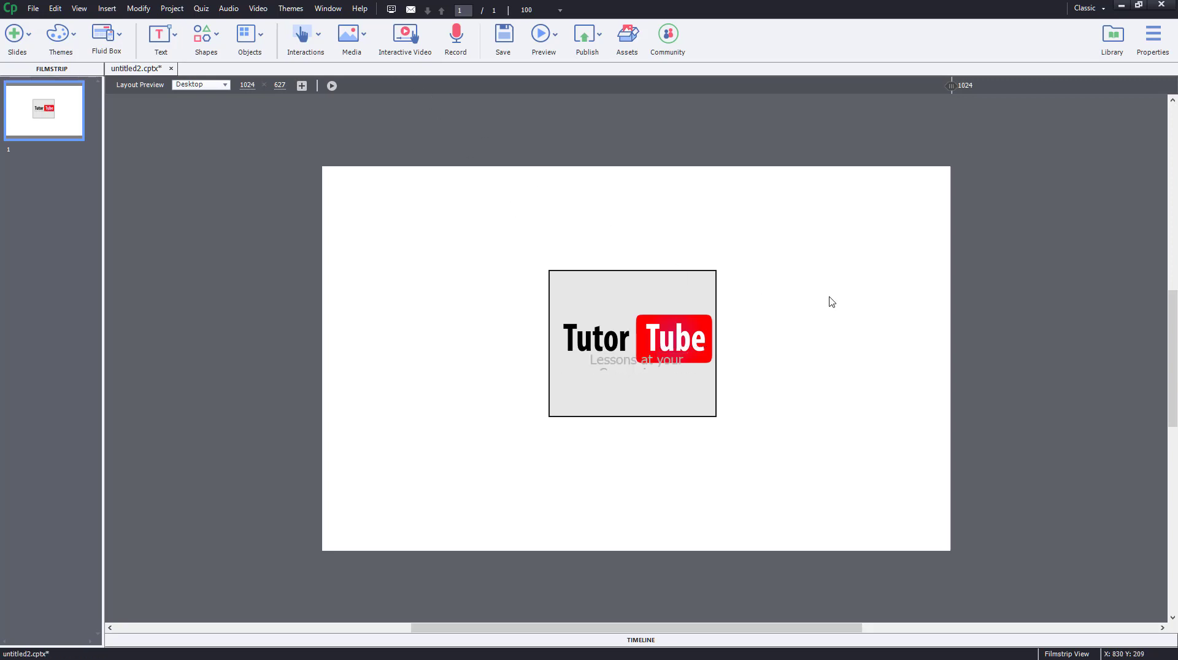
Change the caption's text colour to black
{"action": "left_click", "coordinate": [622, 356]}
{"action": "double_click", "coordinate": [621, 362]}
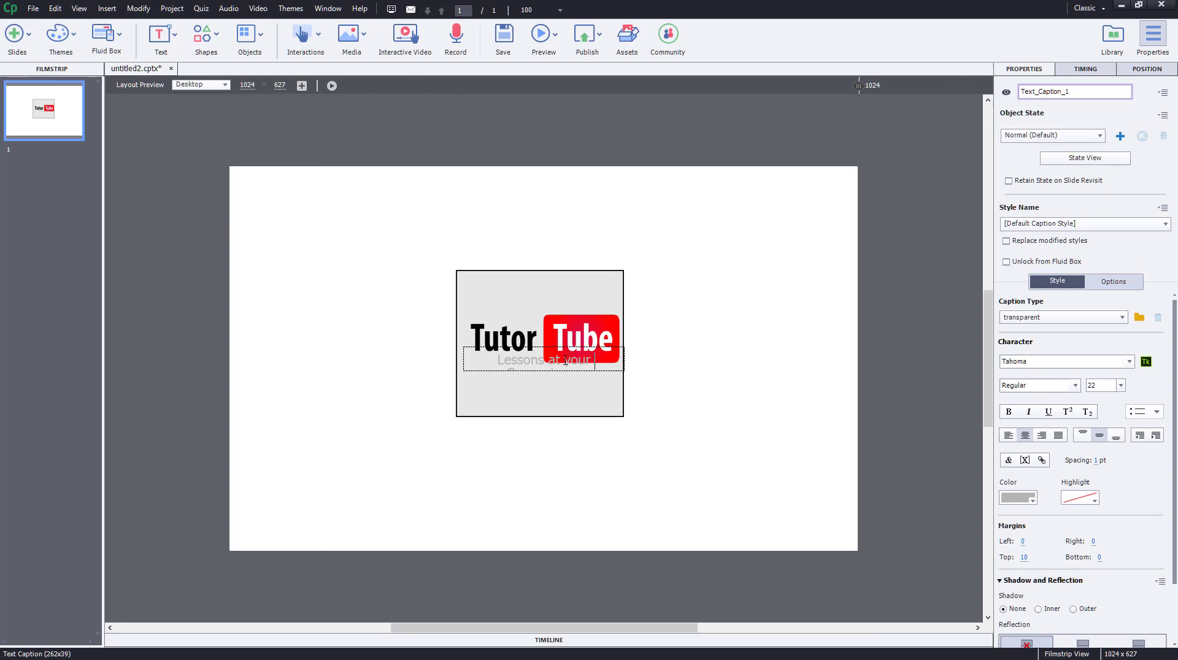
{"action": "triple_click", "coordinate": [537, 358]}
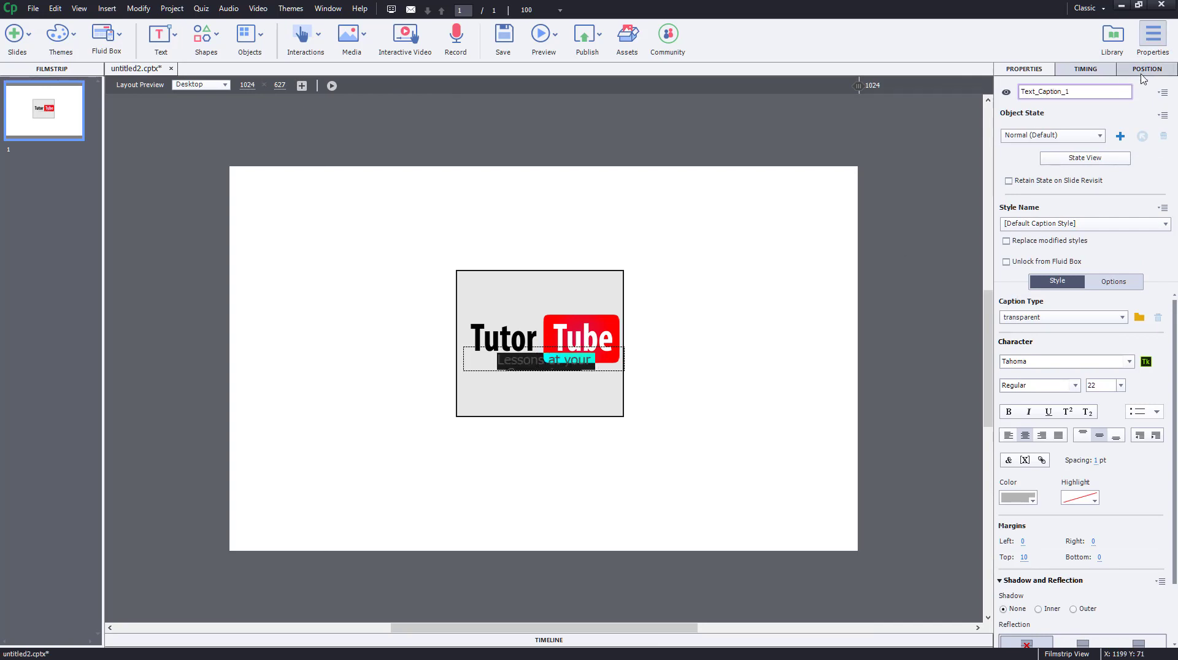
{"action": "left_click", "coordinate": [1018, 498]}
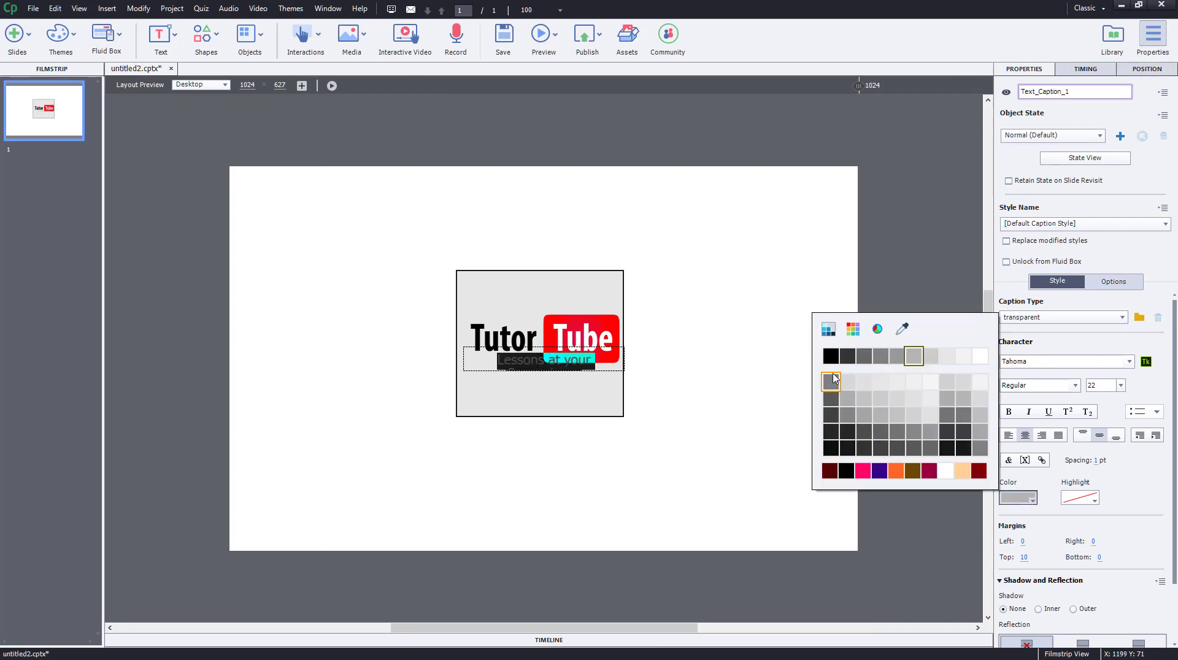
{"action": "left_click", "coordinate": [830, 352]}
{"action": "left_click", "coordinate": [731, 365]}
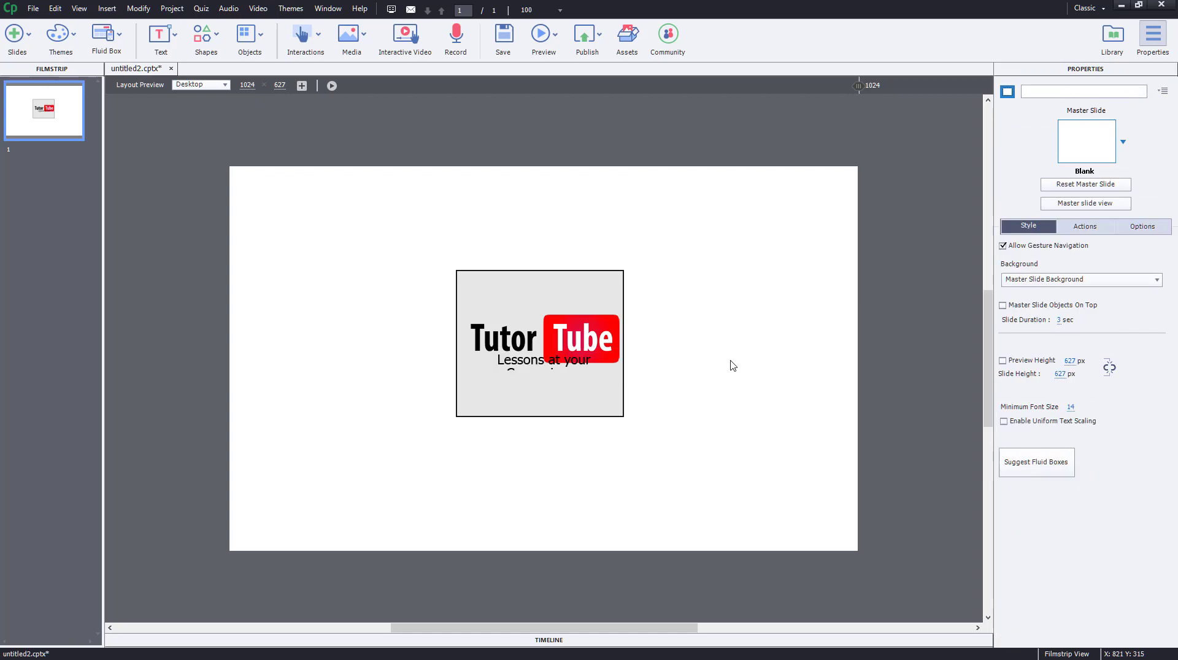
Widen the caption so its text fits on one line, and widen the logo slightly
{"action": "left_click", "coordinate": [567, 367]}
{"action": "left_click_drag", "start_coordinate": [625, 359], "coordinate": [619, 390]}
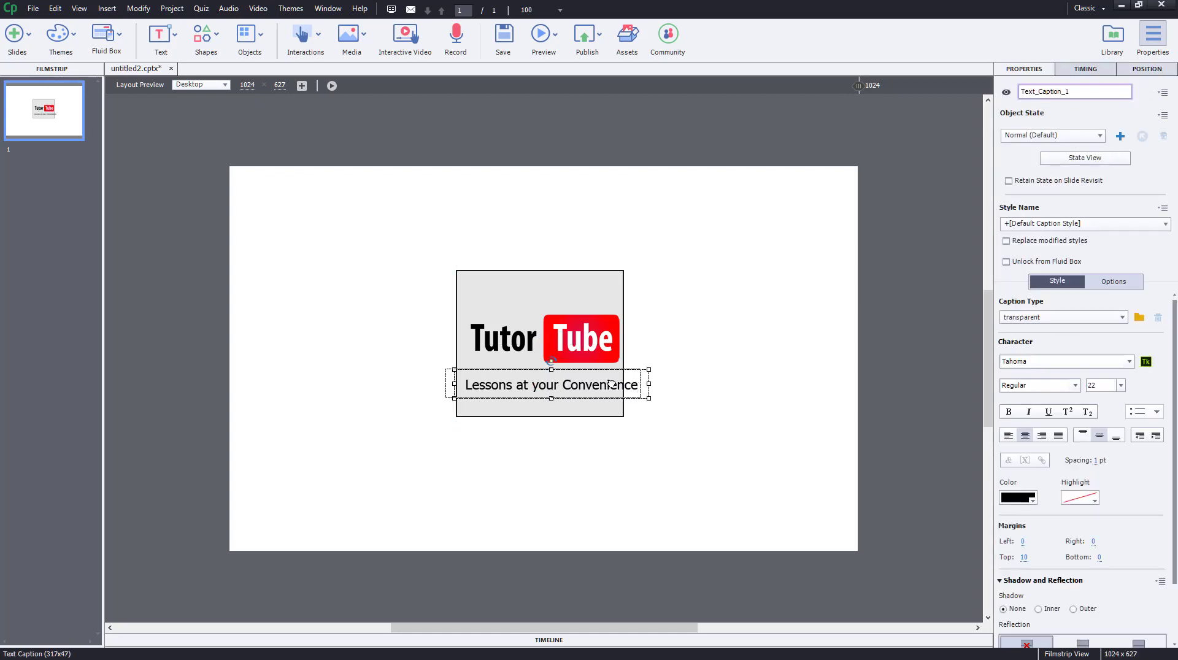
{"action": "left_click", "coordinate": [610, 298]}
{"action": "mouse_move", "coordinate": [632, 345]}
{"action": "left_mouse_down"}
{"action": "mouse_move", "coordinate": [620, 343]}
{"action": "mouse_move", "coordinate": [641, 343]}
{"action": "left_mouse_up"}
Resize the grey rectangle to 334x221 by adjusting its side, top and bottom edges
{"action": "left_click", "coordinate": [621, 304]}
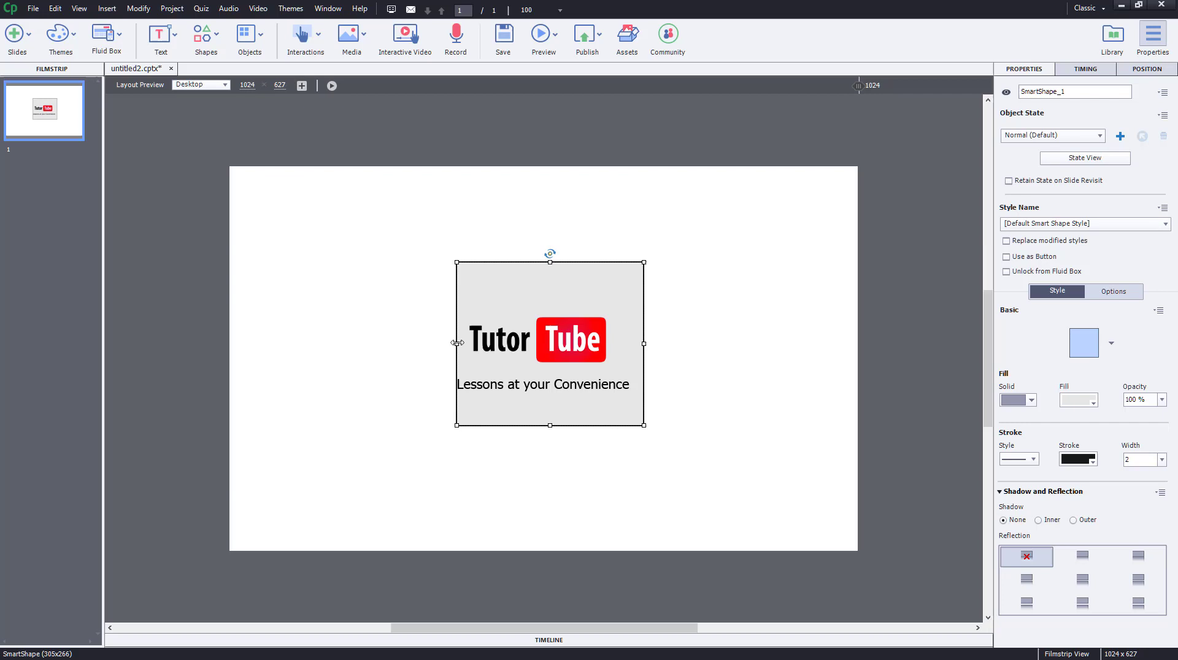
{"action": "left_click_drag", "start_coordinate": [455, 343], "coordinate": [438, 344]}
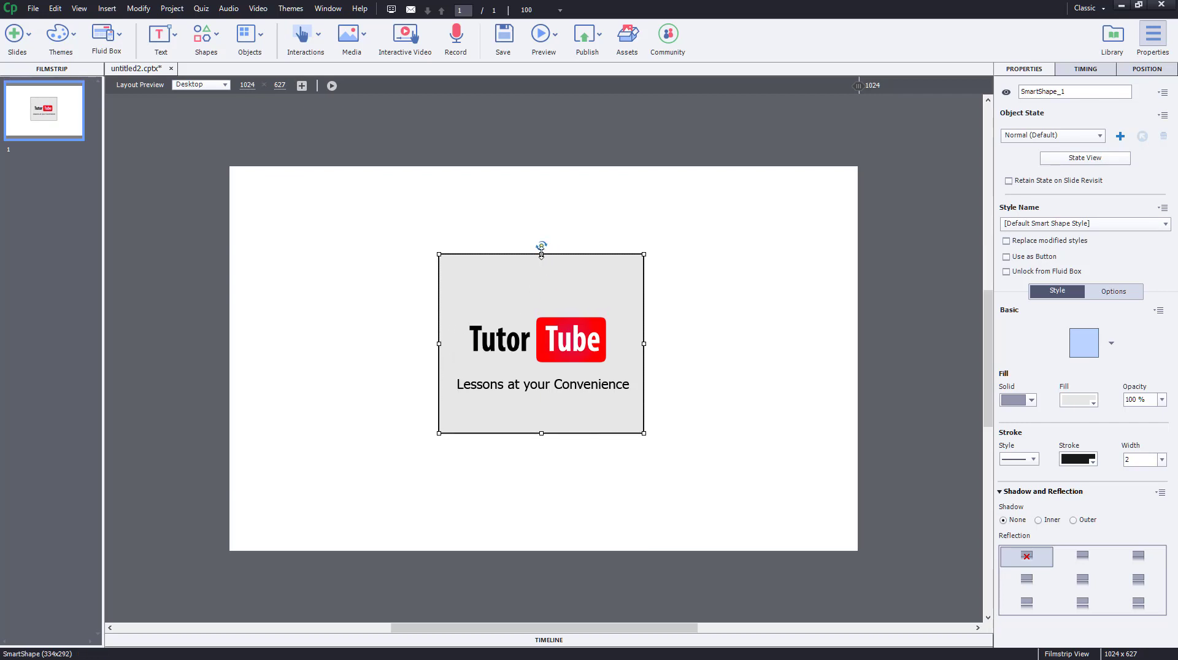
{"action": "left_click_drag", "start_coordinate": [541, 267], "coordinate": [541, 303]}
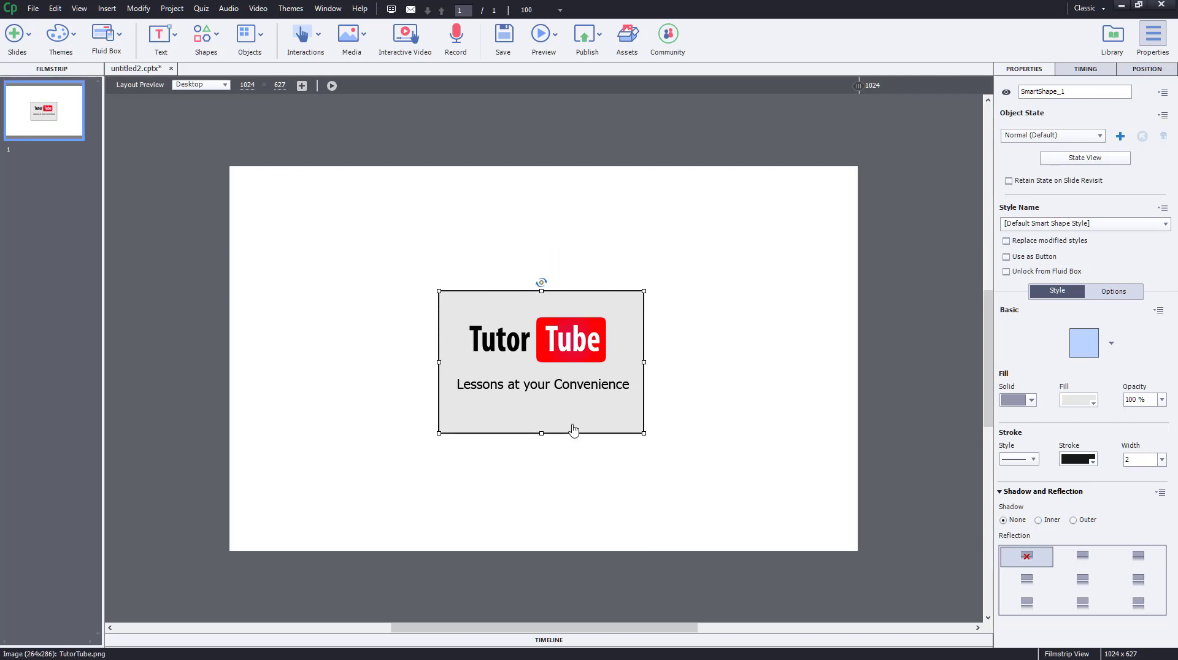
{"action": "left_click_drag", "start_coordinate": [540, 433], "coordinate": [540, 427]}
{"action": "left_click", "coordinate": [731, 428]}
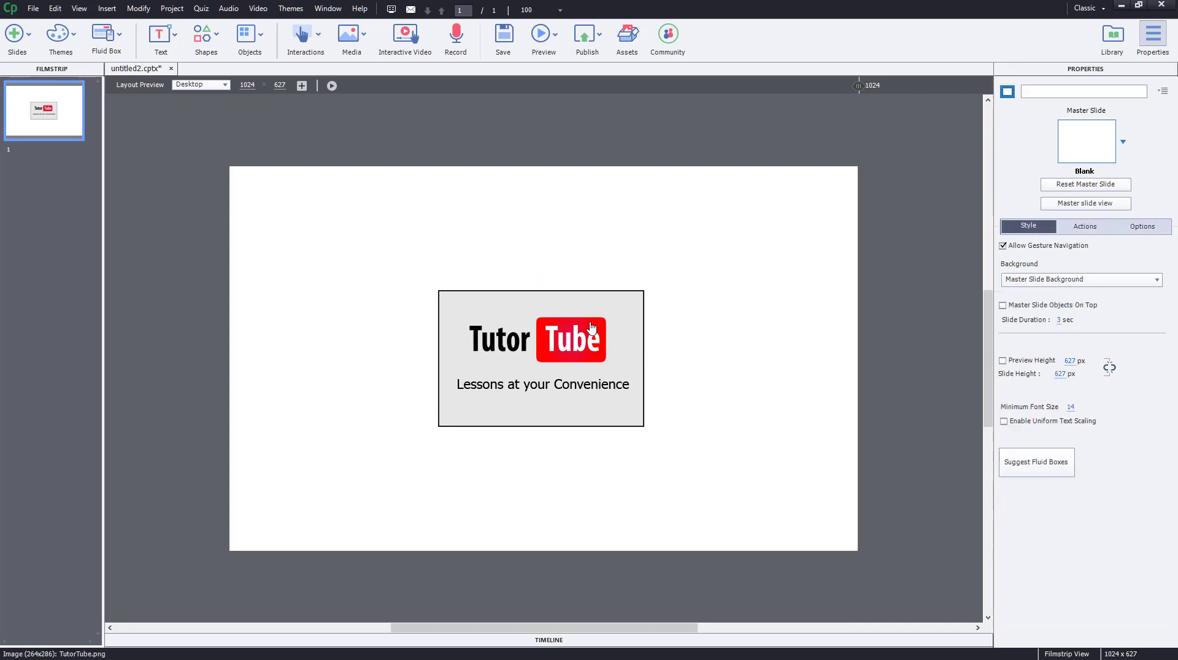
{"action": "left_click", "coordinate": [624, 300]}
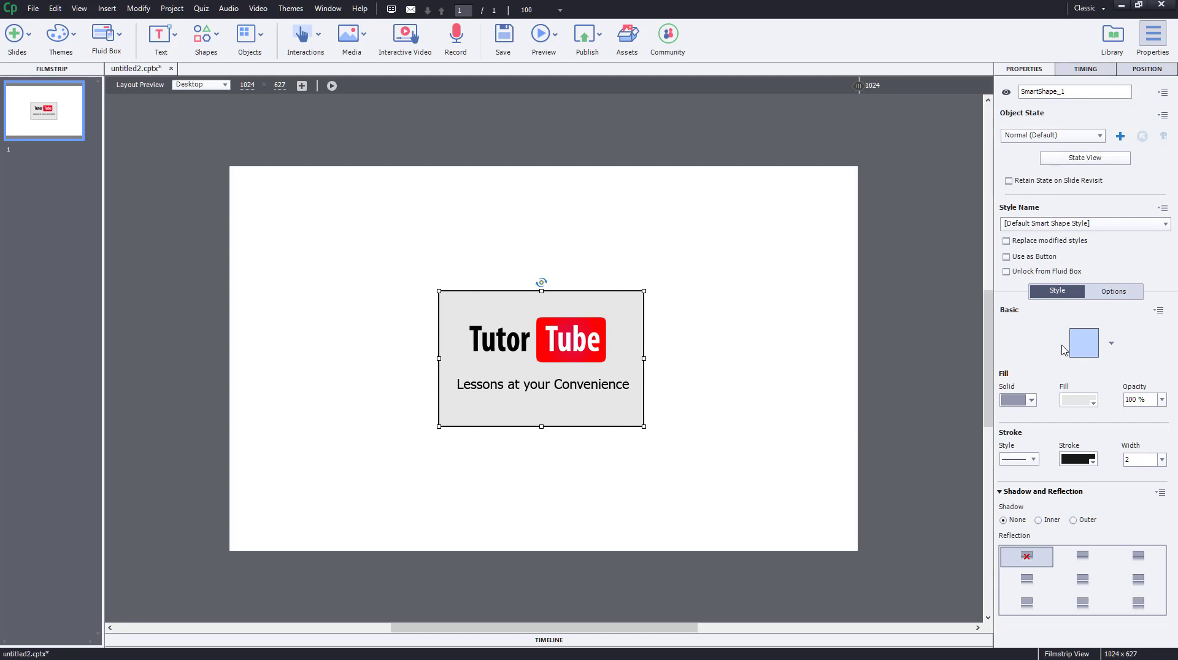
{"action": "left_click", "coordinate": [1084, 69]}
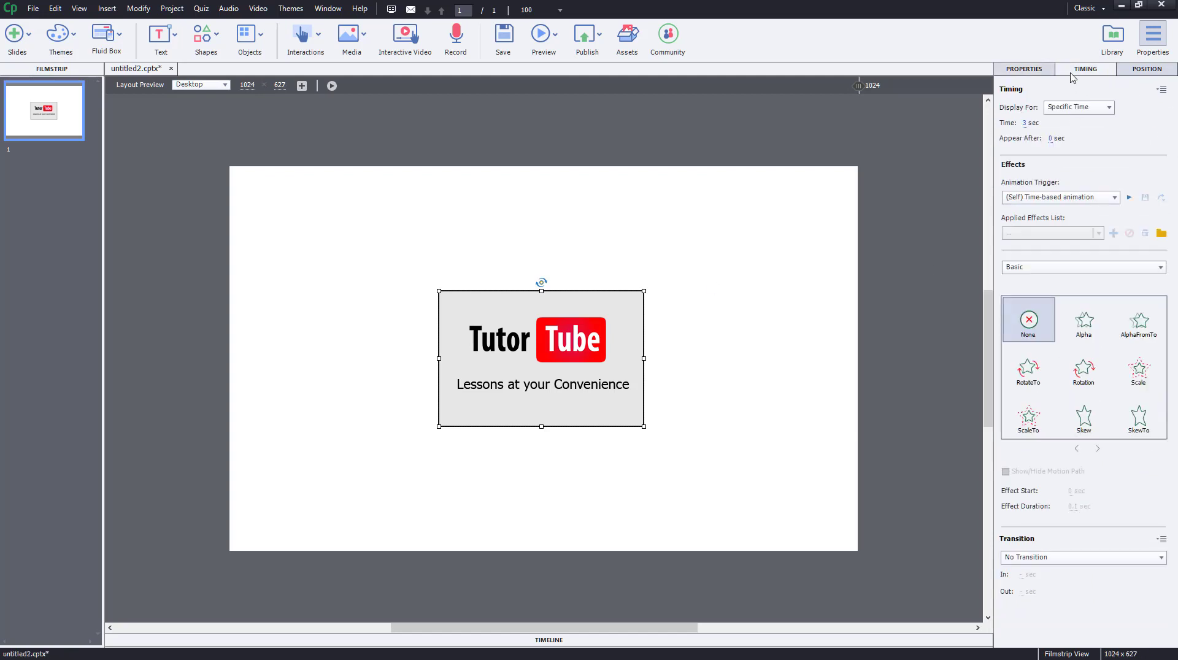
{"action": "left_click", "coordinate": [1083, 321]}
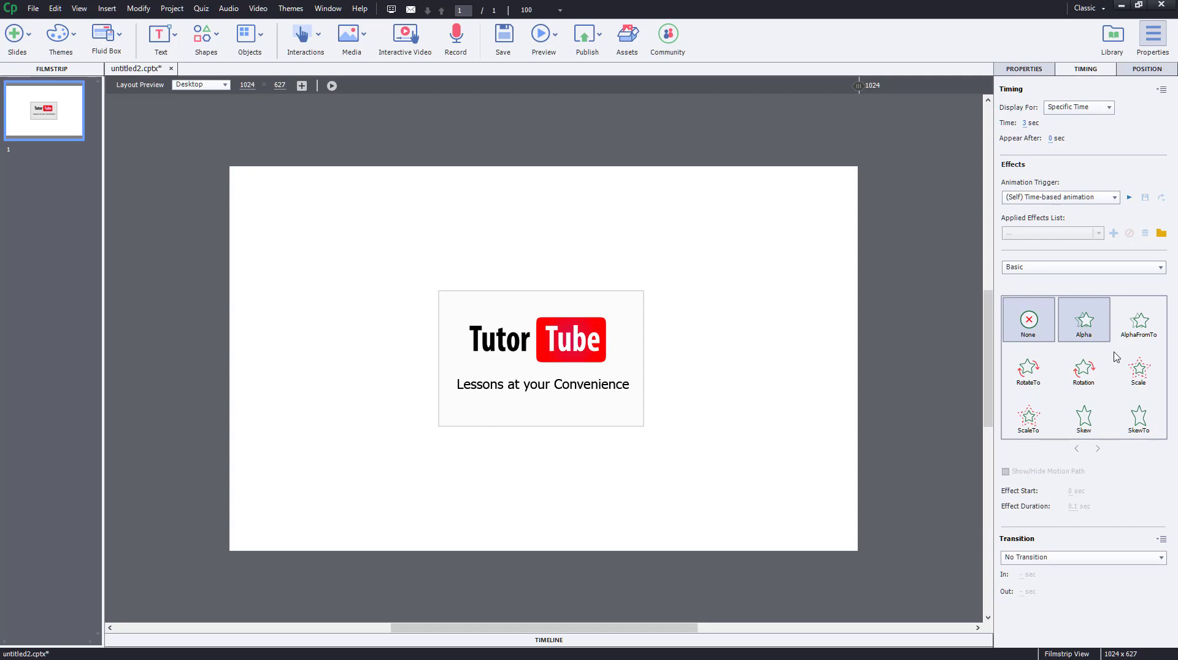
{"action": "left_click", "coordinate": [1084, 368]}
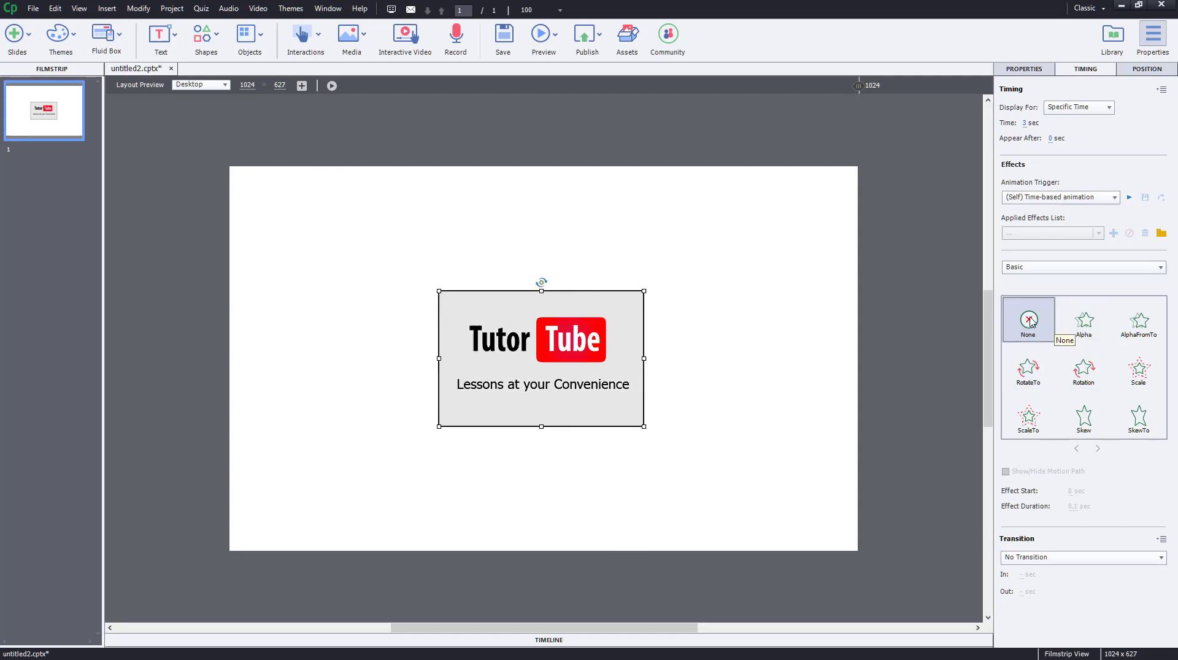
{"action": "left_click", "coordinate": [1078, 321]}
{"action": "left_click", "coordinate": [1142, 330]}
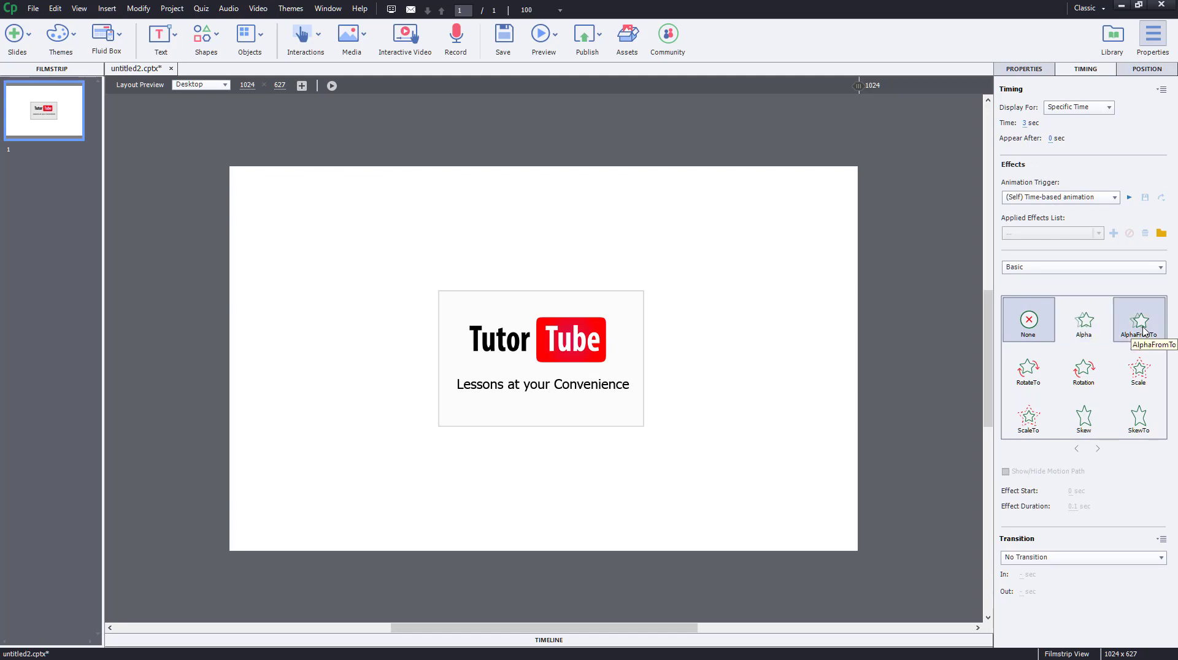
{"action": "left_click", "coordinate": [1138, 373]}
{"action": "left_click", "coordinate": [1140, 416]}
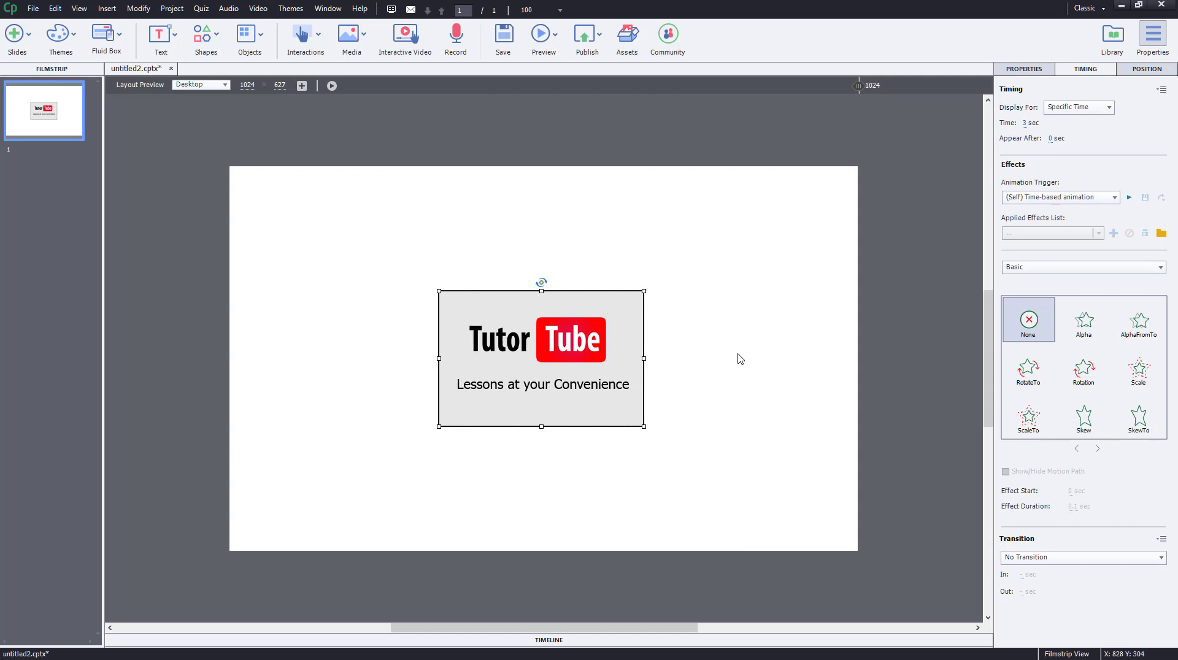
Switch the rectangle's effect category to Entrance to show the entrance effects gallery
{"action": "left_click", "coordinate": [1023, 272]}
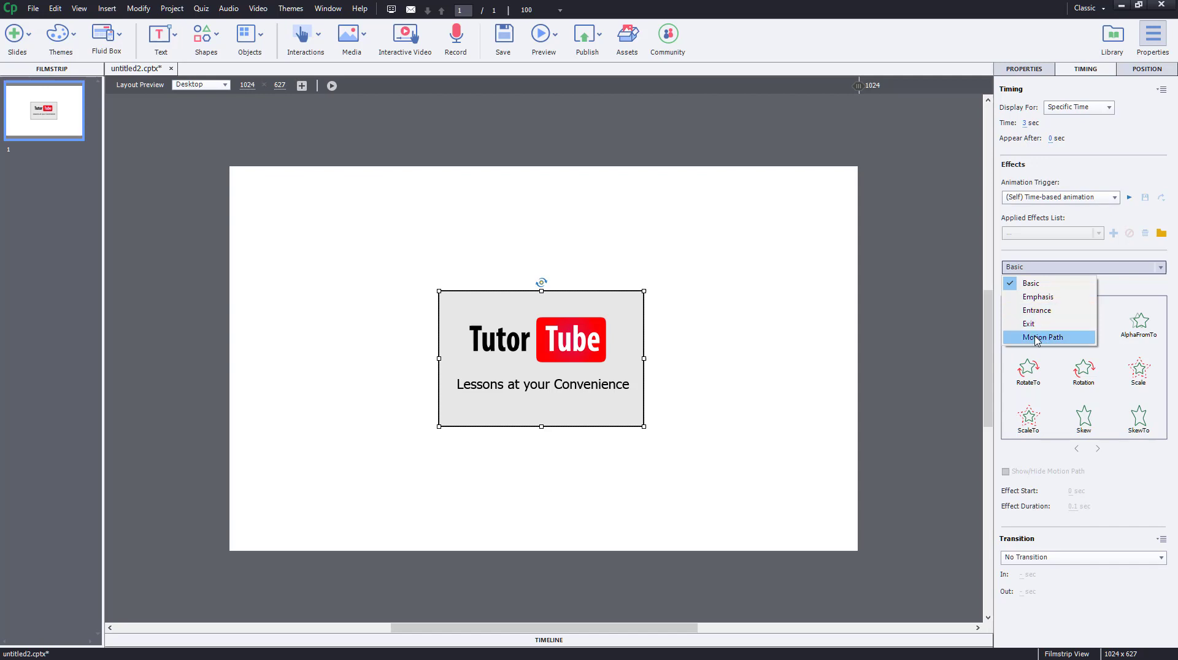
{"action": "left_click", "coordinate": [1039, 311]}
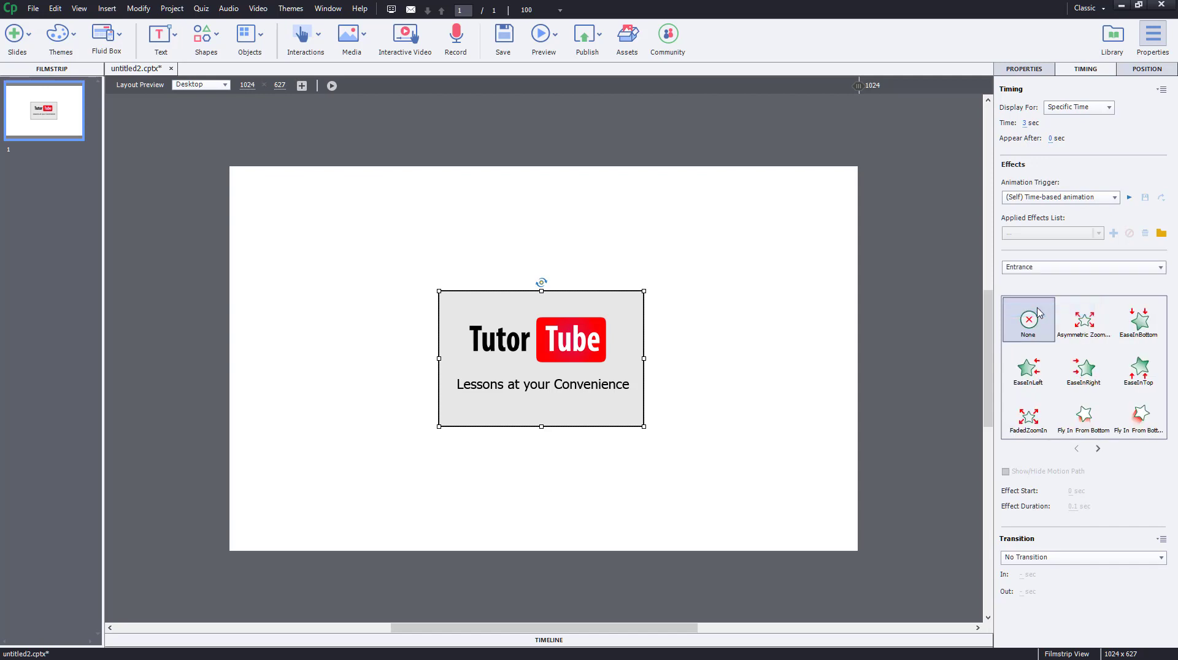
Apply the FadedZoomIn entrance to the rectangle with a 0.5 sec duration
{"action": "left_click", "coordinate": [1027, 417]}
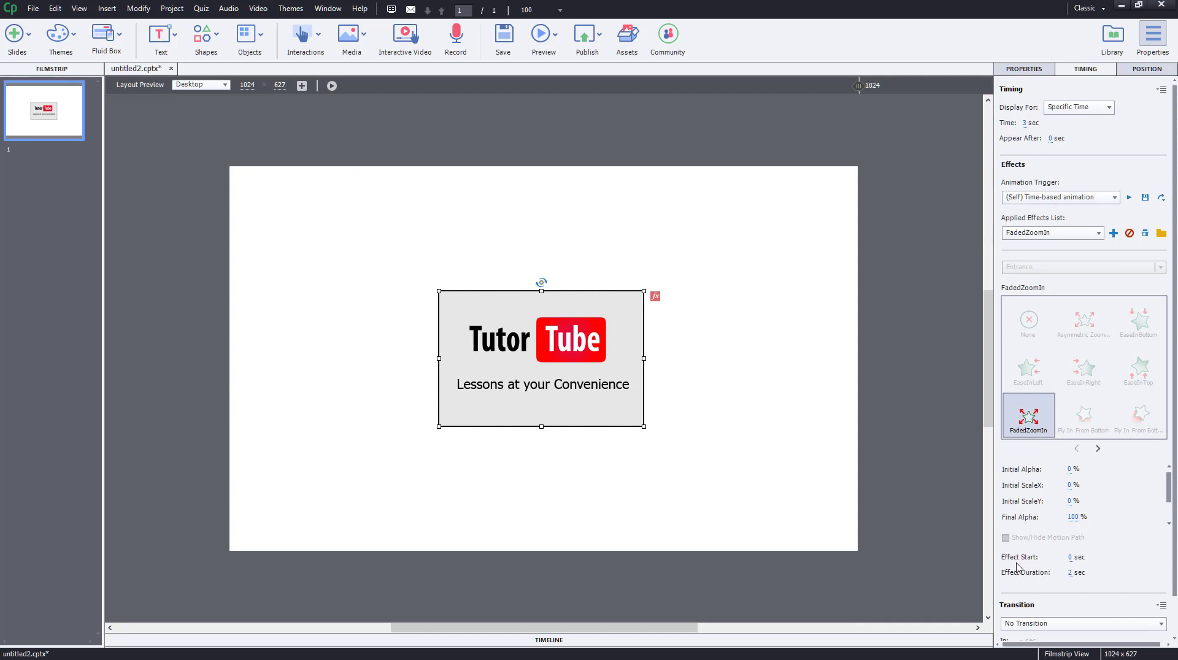
{"action": "left_click", "coordinate": [1070, 574]}
{"action": "key", "text": "Return"}
Preview the slide to check the rectangle's animation
{"action": "left_click", "coordinate": [830, 468]}
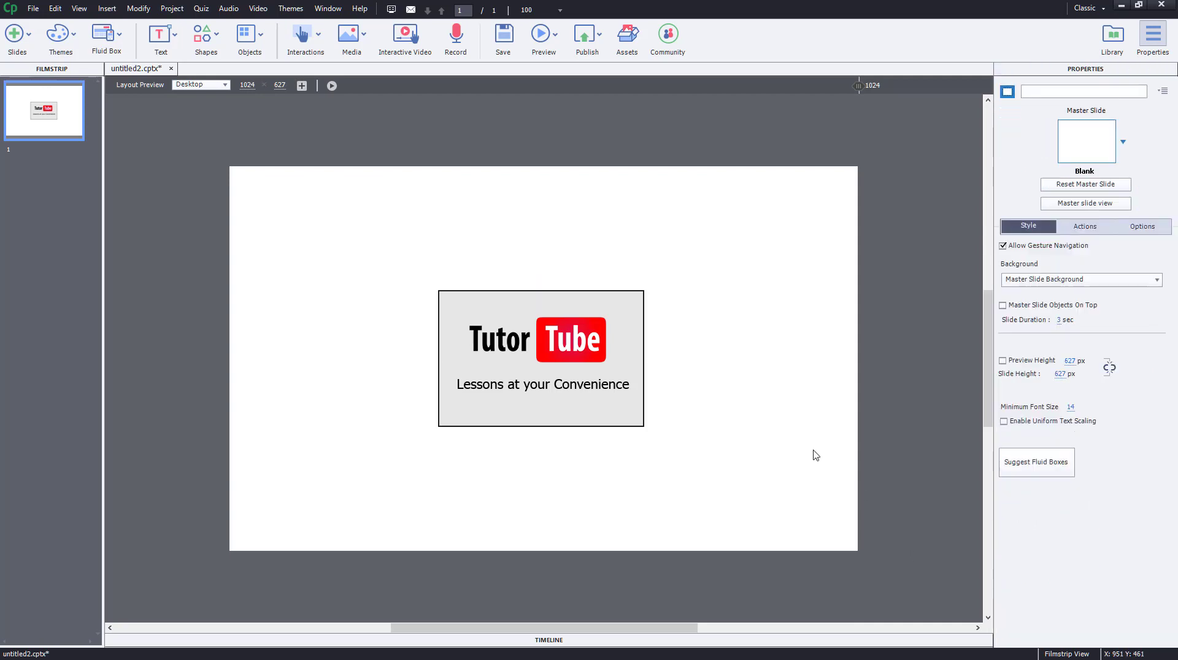
{"action": "left_click", "coordinate": [544, 37]}
{"action": "left_click", "coordinate": [562, 73]}
Give the TutorTube logo the EaseInBottom entrance effect with a 0.7 sec duration
{"action": "left_click", "coordinate": [587, 330]}
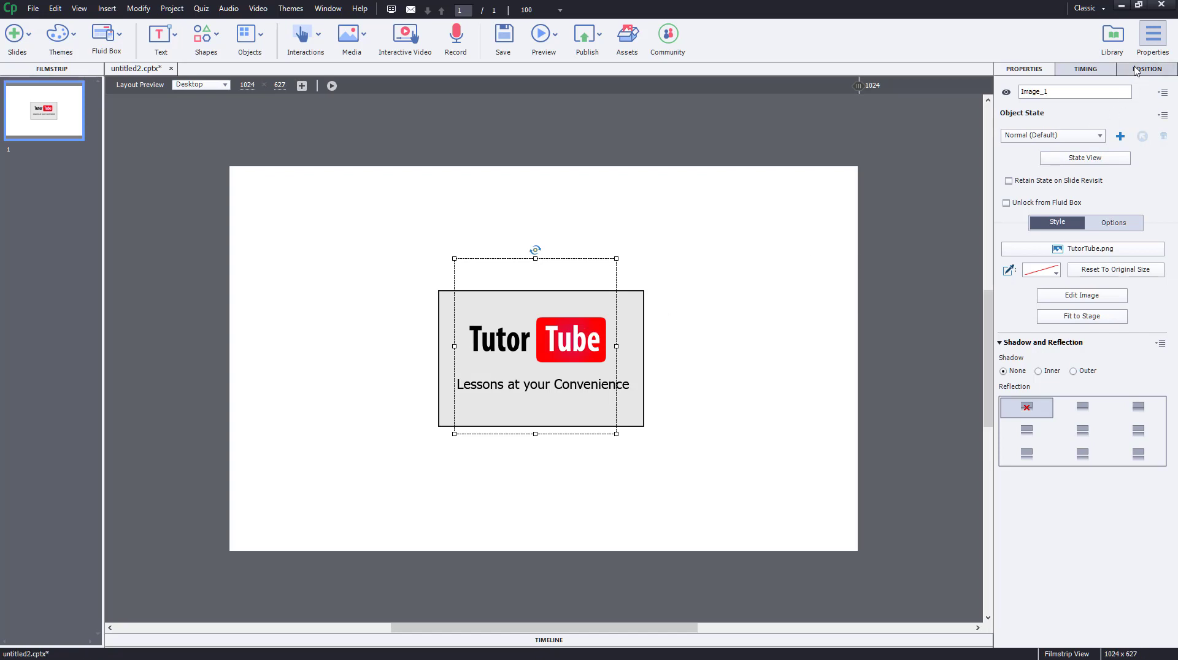
{"action": "left_click", "coordinate": [1083, 70]}
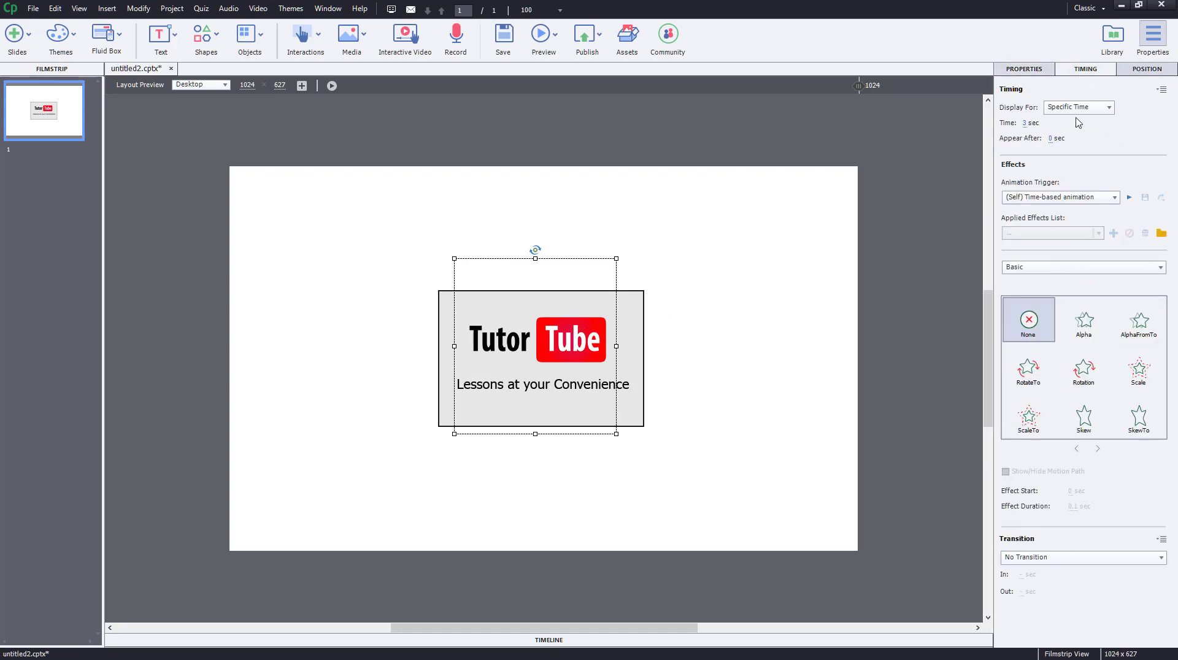
{"action": "left_click", "coordinate": [1052, 267]}
{"action": "left_click", "coordinate": [1049, 311]}
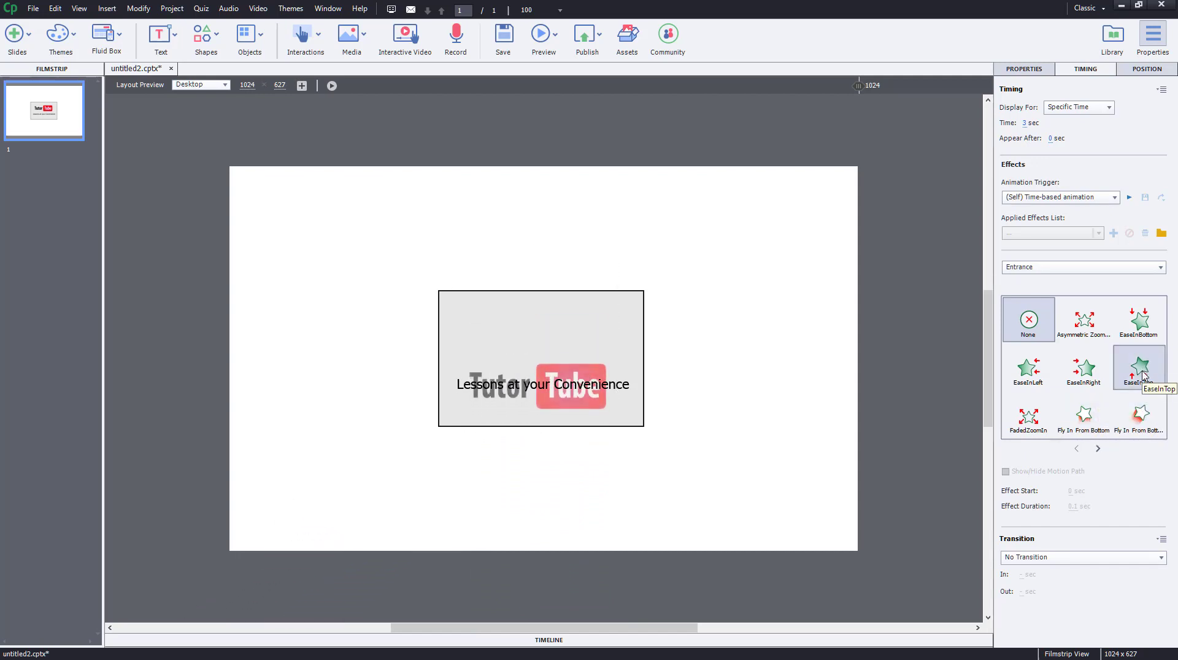
{"action": "left_click", "coordinate": [1141, 327]}
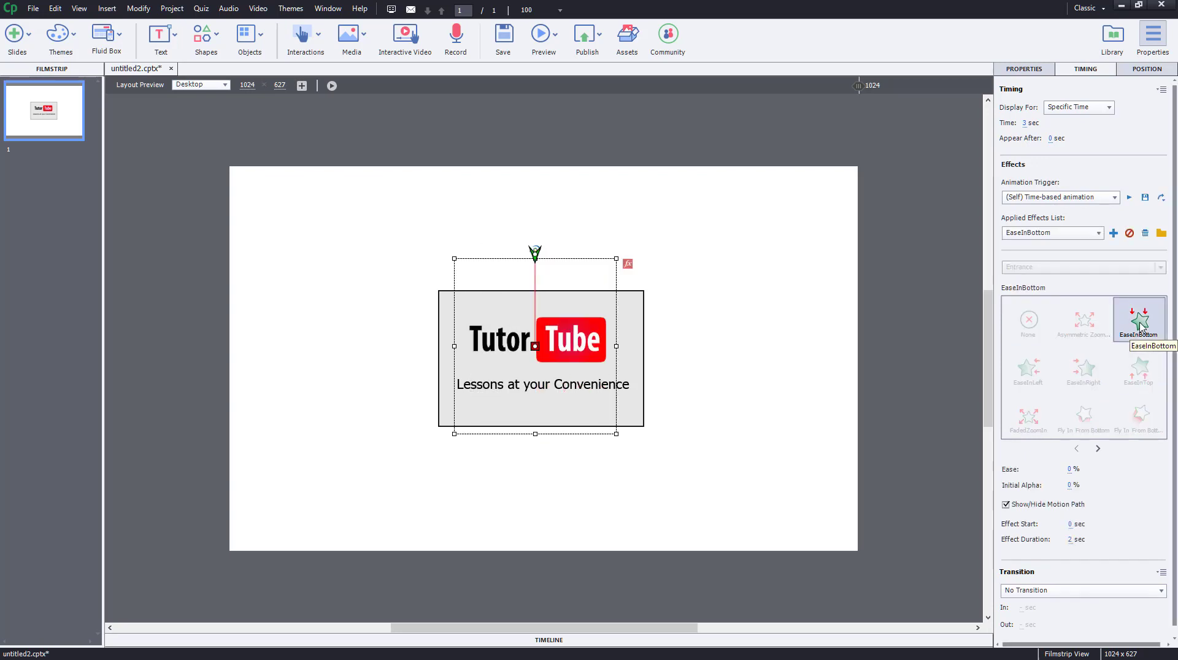
{"action": "left_click", "coordinate": [1070, 540]}
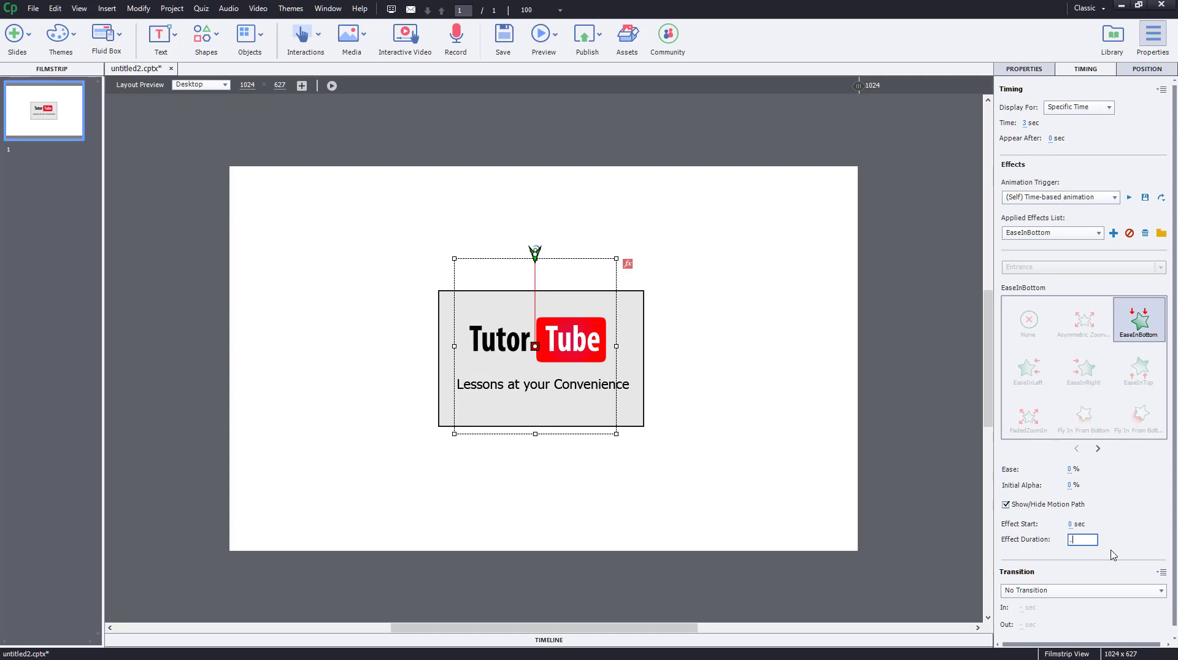
{"action": "key", "text": "Return"}
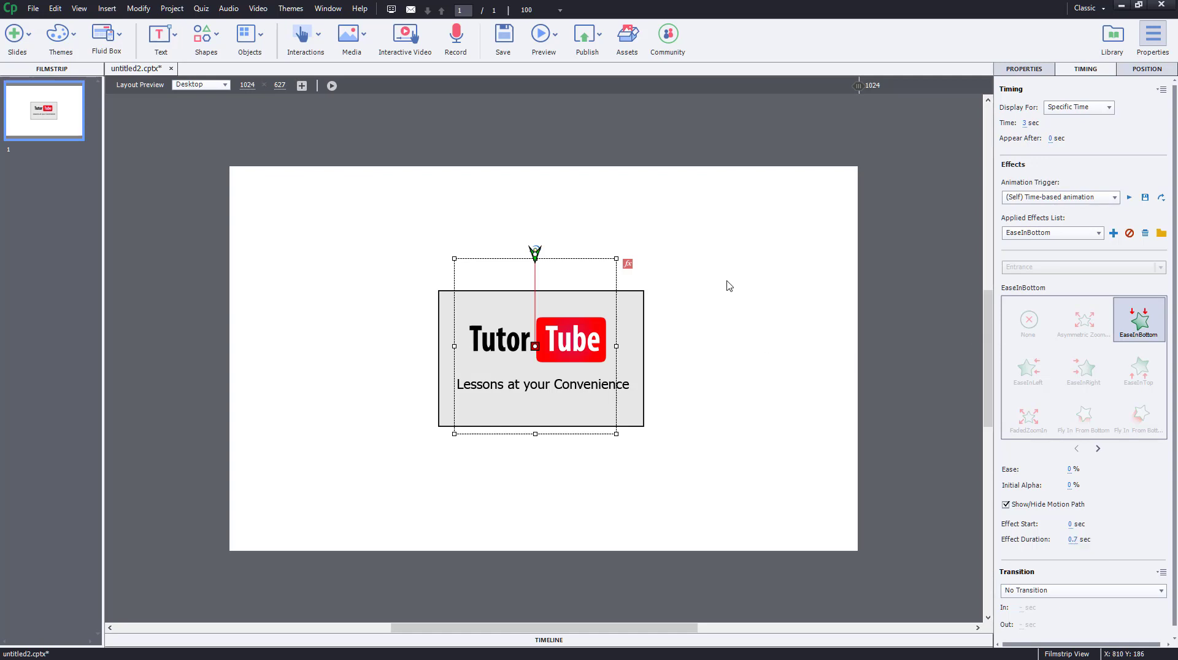
Apply the EaseInTop entrance to the 'Lessons at your Convenience' caption, lasting 1 sec
{"action": "left_click", "coordinate": [721, 343]}
{"action": "left_click", "coordinate": [610, 386]}
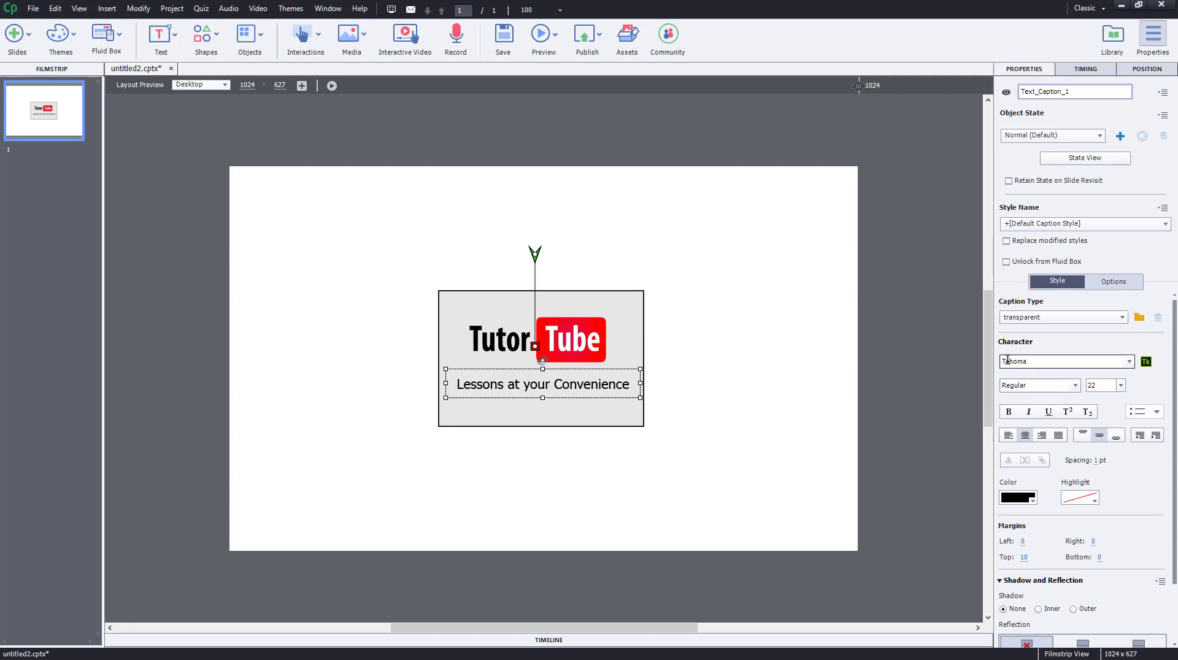
{"action": "left_click", "coordinate": [1084, 67]}
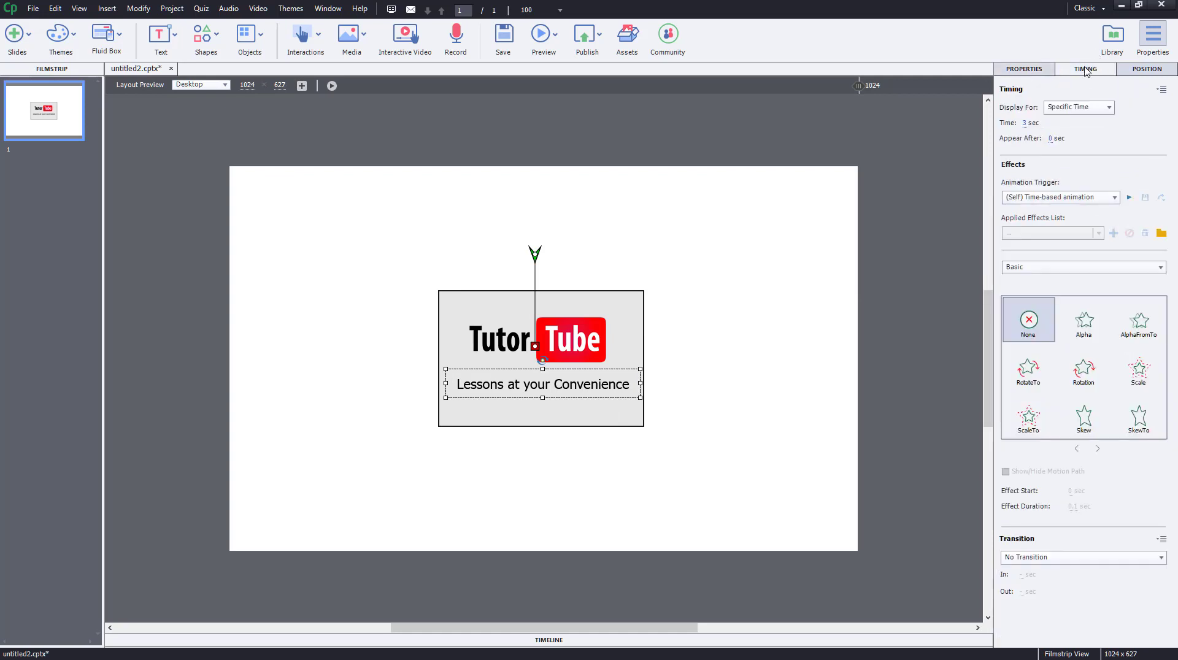
{"action": "left_click", "coordinate": [1052, 269]}
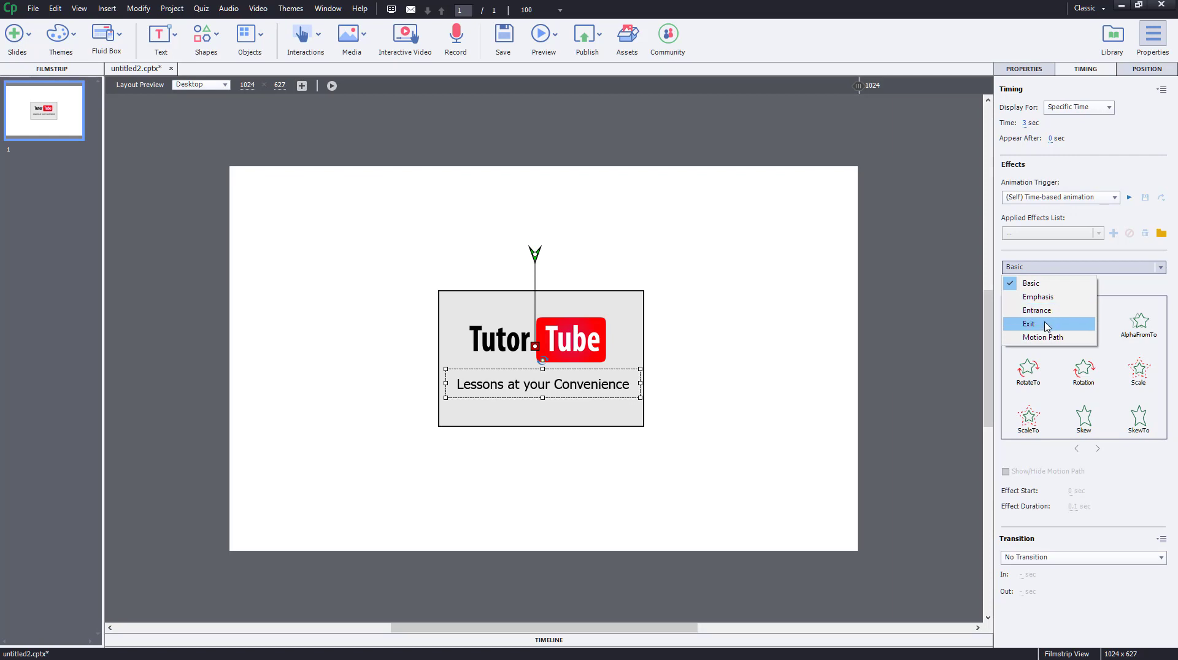
{"action": "left_click", "coordinate": [1046, 312]}
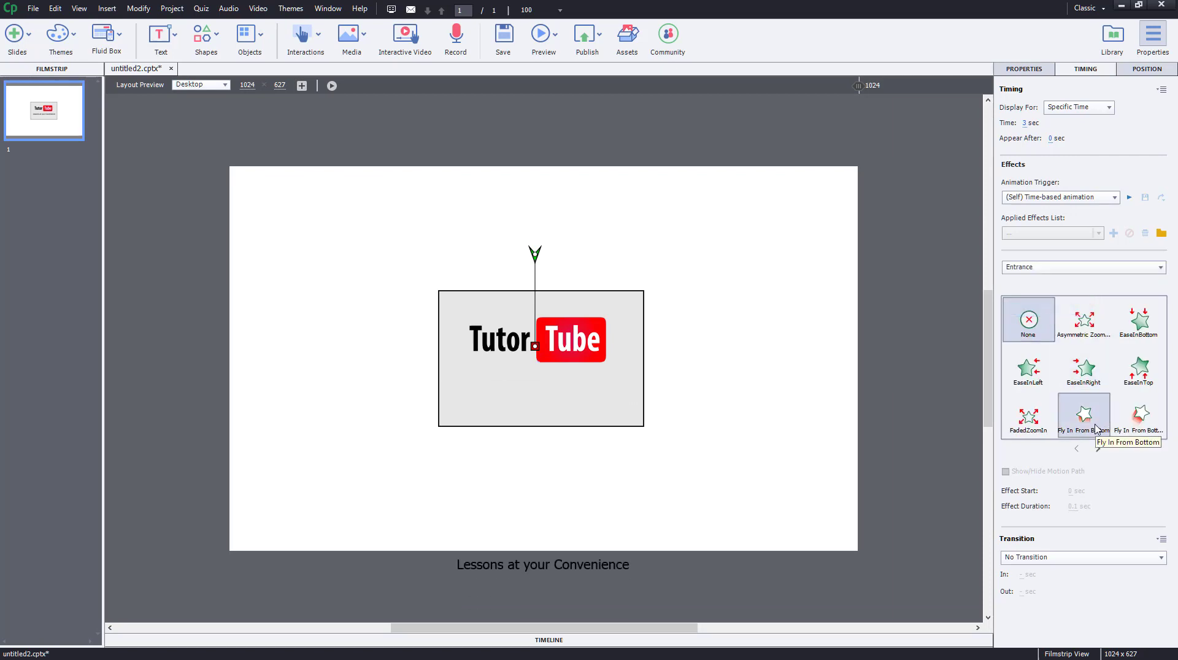
{"action": "left_click", "coordinate": [1127, 366]}
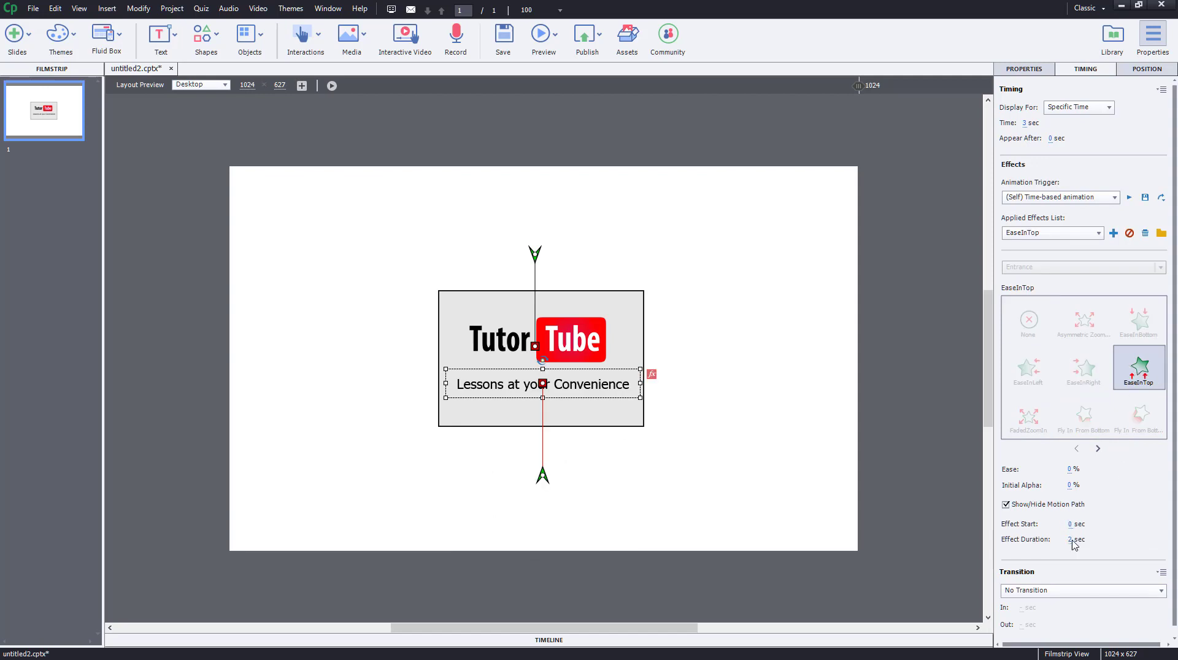
{"action": "left_click", "coordinate": [1071, 540]}
{"action": "left_click", "coordinate": [718, 302]}
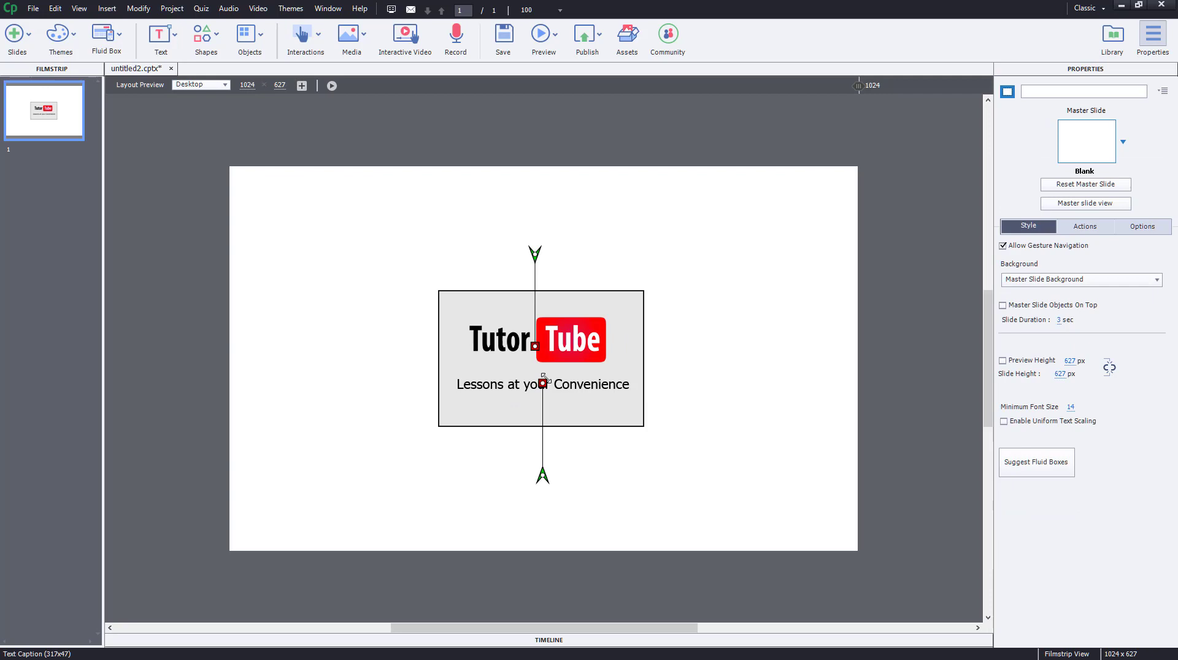
{"action": "left_click", "coordinate": [642, 308]}
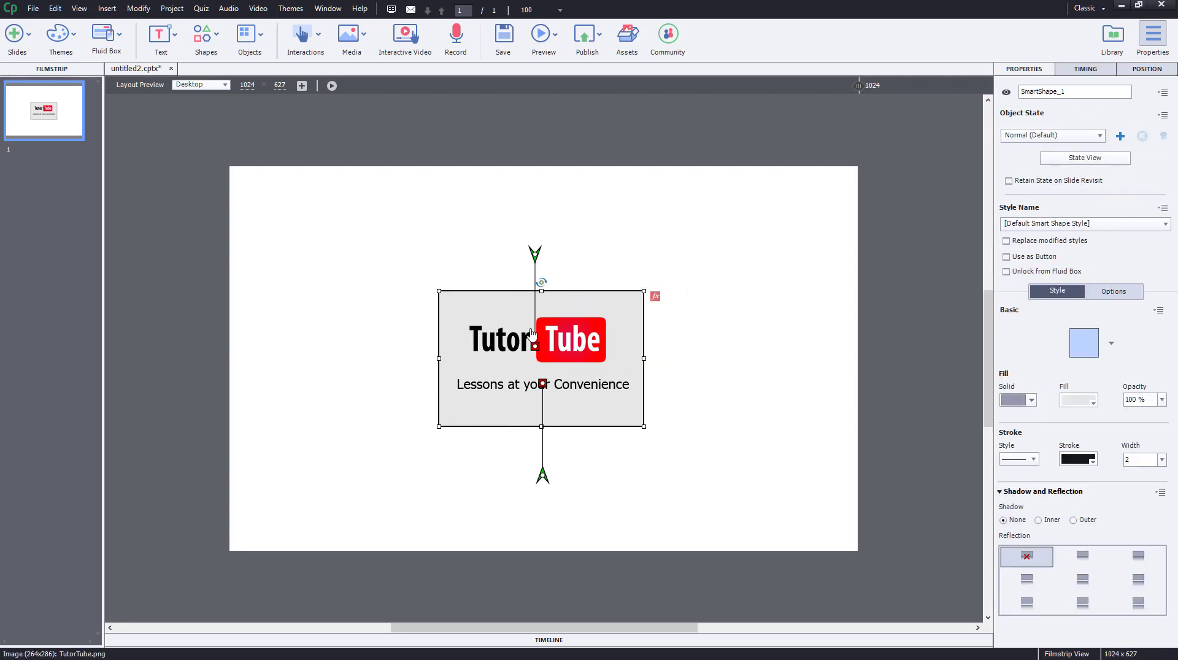
{"action": "left_click", "coordinate": [661, 325]}
{"action": "left_click", "coordinate": [579, 353]}
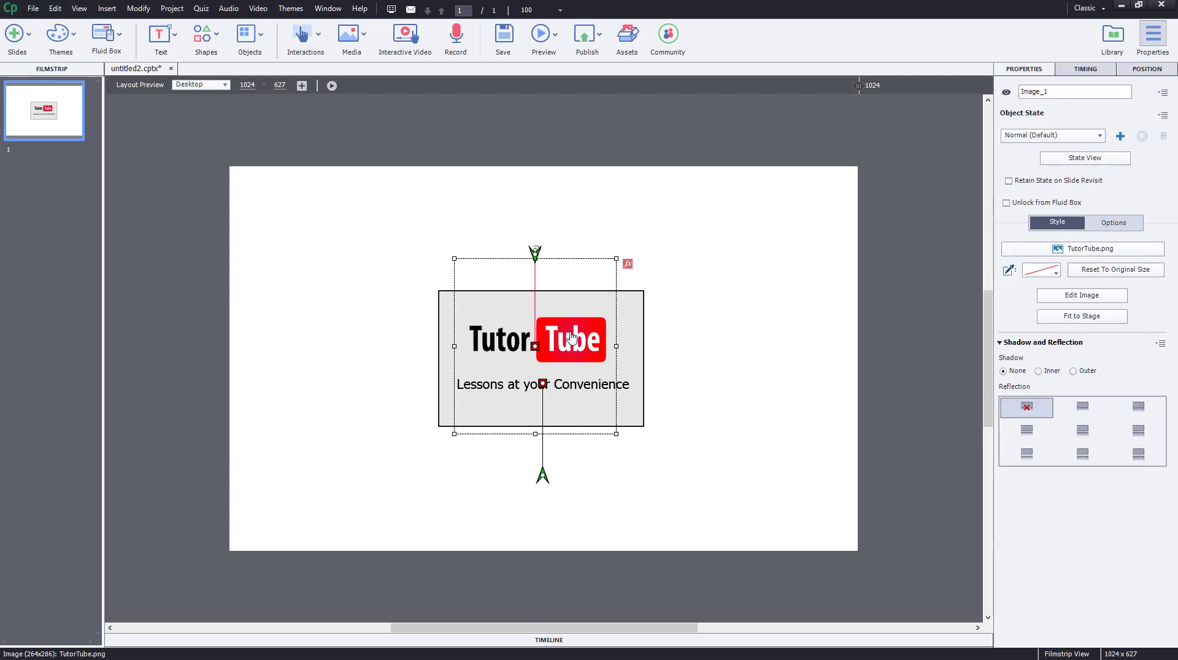
{"action": "left_click", "coordinate": [669, 161]}
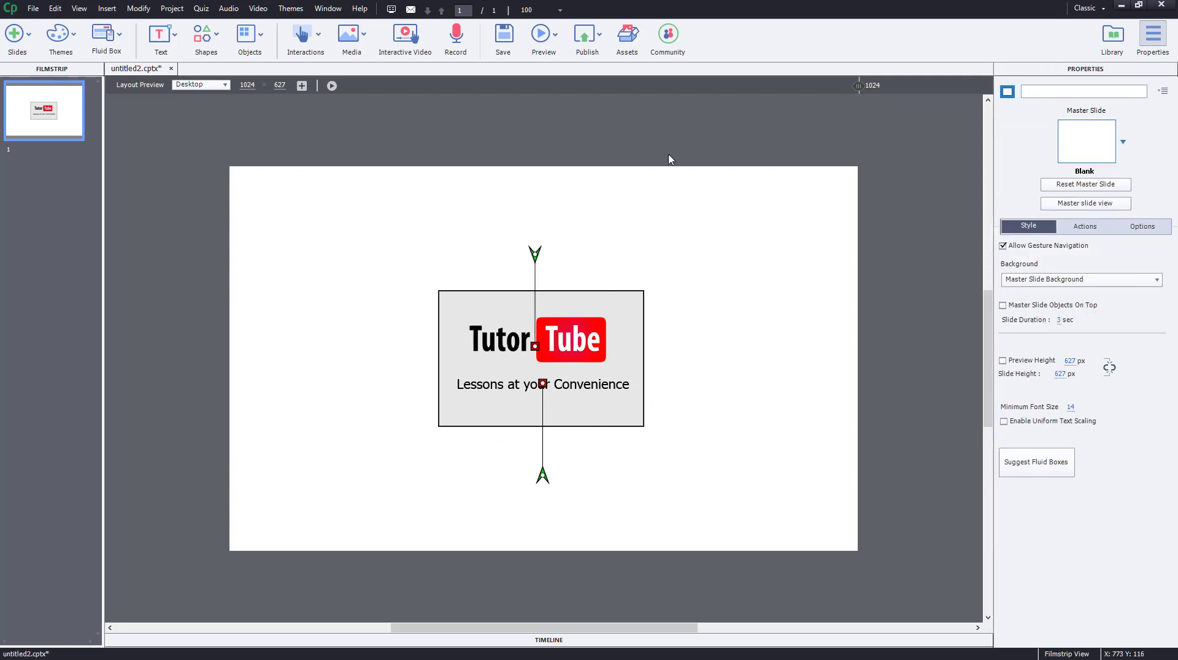
{"action": "left_click", "coordinate": [548, 40]}
{"action": "left_click", "coordinate": [580, 72]}
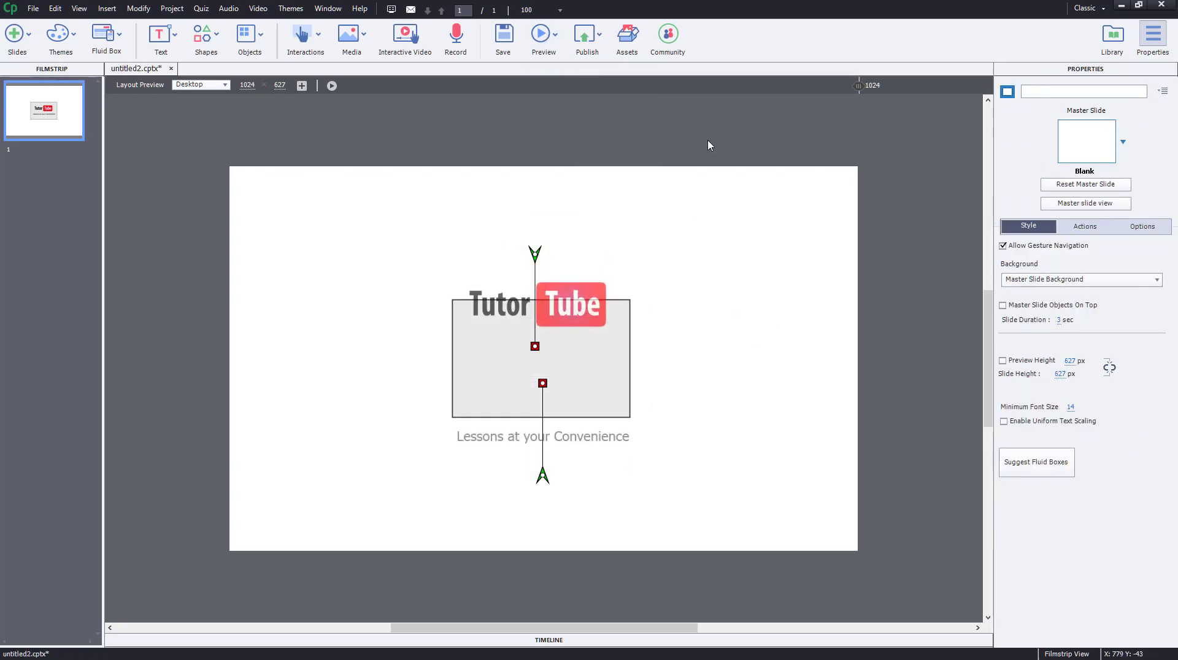
{"action": "left_click", "coordinate": [543, 37]}
{"action": "left_click", "coordinate": [552, 73]}
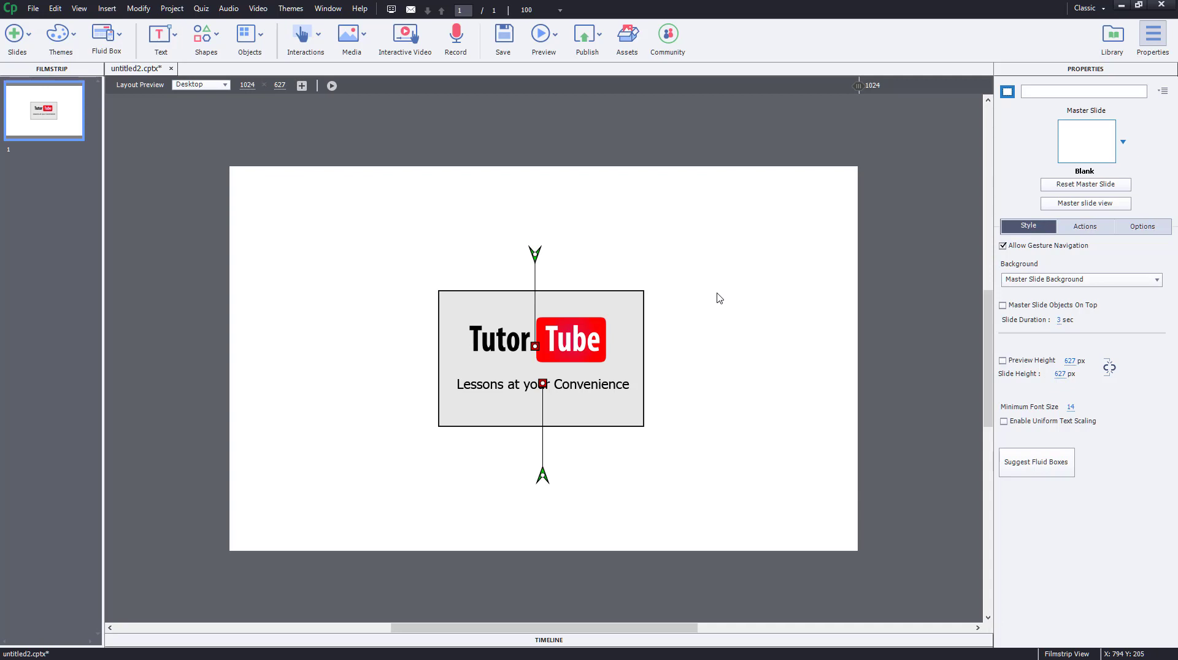
Move the logo's motion-path start to the upper left and the caption's to the lower right
{"action": "left_click_drag", "start_coordinate": [382, 203], "coordinate": [797, 515]}
{"action": "left_click", "coordinate": [753, 415]}
{"action": "left_click_drag", "start_coordinate": [531, 250], "coordinate": [443, 248]}
{"action": "left_click_drag", "start_coordinate": [558, 482], "coordinate": [642, 485]}
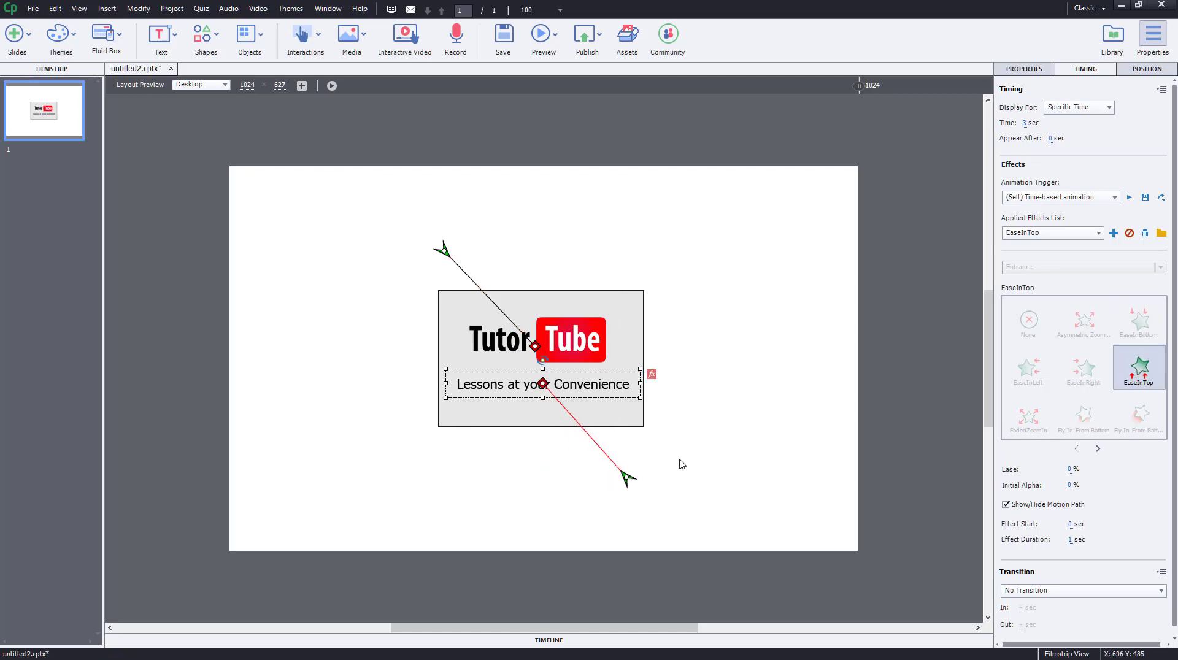
{"action": "left_click", "coordinate": [680, 467]}
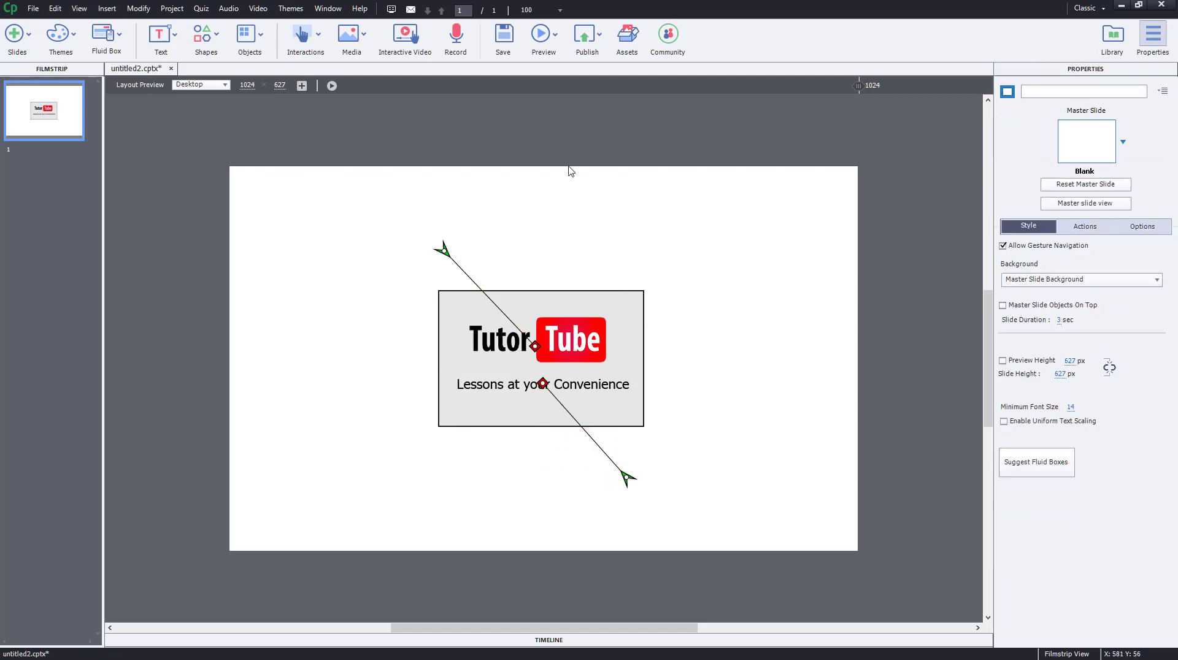
Preview the slide and fine-tune where the logo's motion path starts
{"action": "left_click", "coordinate": [542, 36]}
{"action": "left_click", "coordinate": [558, 72]}
{"action": "mouse_move", "coordinate": [444, 250]}
{"action": "left_mouse_down"}
{"action": "mouse_move", "coordinate": [381, 356]}
{"action": "mouse_move", "coordinate": [477, 192]}
{"action": "mouse_move", "coordinate": [454, 270]}
{"action": "mouse_move", "coordinate": [439, 257]}
{"action": "left_mouse_up"}
{"action": "left_click", "coordinate": [697, 335]}
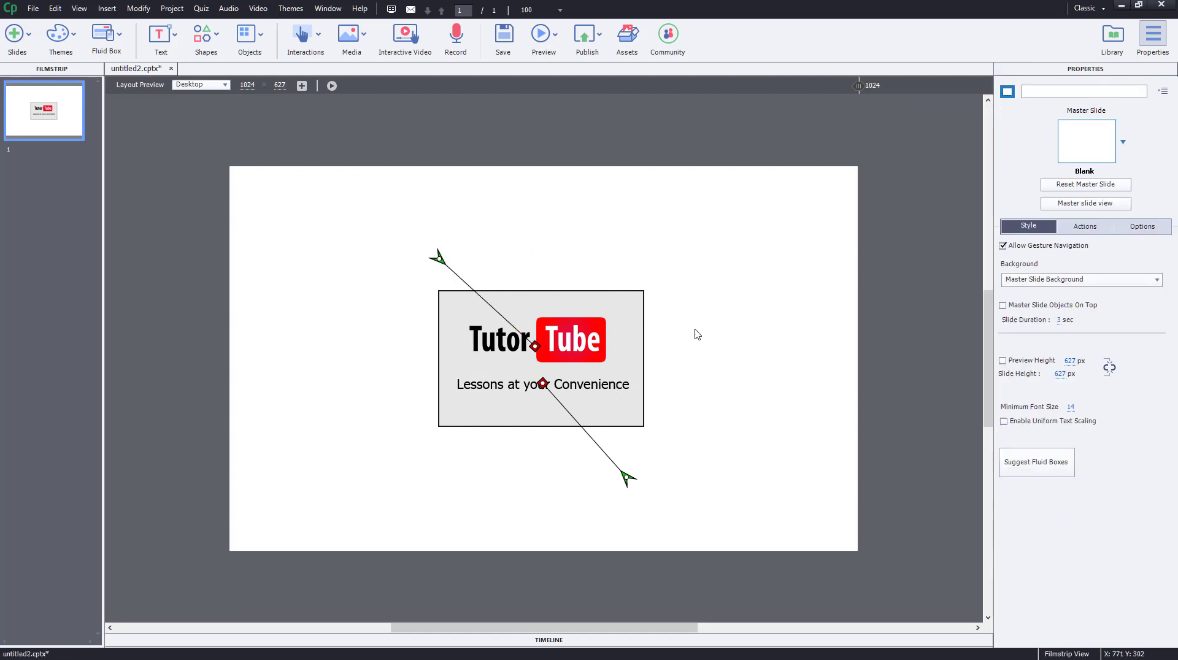